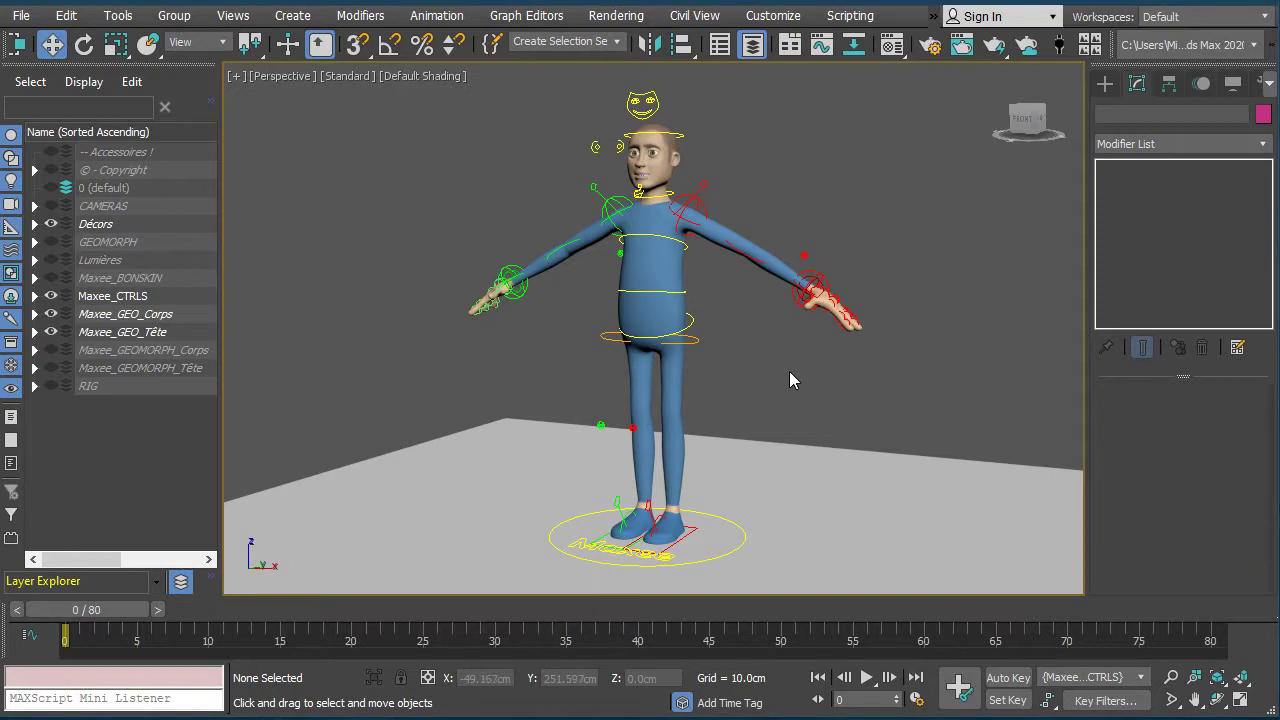
# Spread the legs into a stride by moving the FootstepG control back and the FootstepD control forward
pyautogui.keyDown('alt'); pyautogui.moveTo(818, 387); pyautogui.dragTo(707, 485, button='middle'); pyautogui.keyUp('alt')
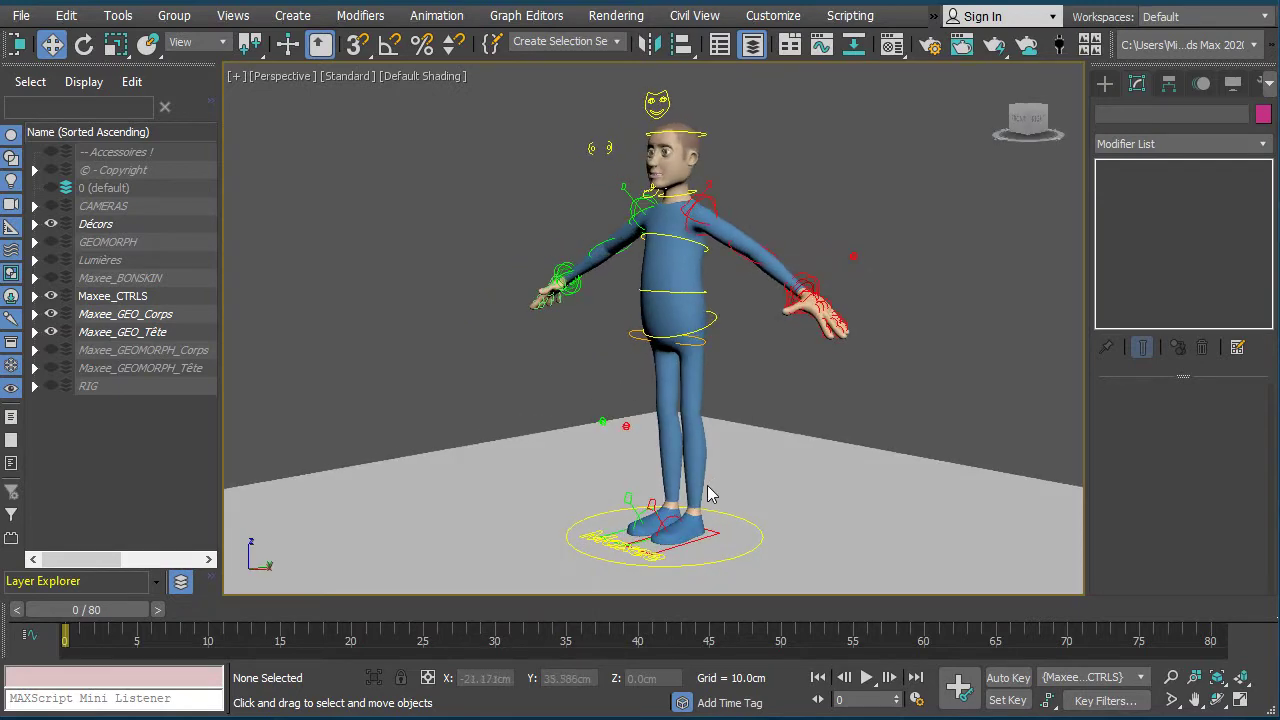
pyautogui.moveTo(632, 408); pyautogui.dragTo(657, 430, button='middle')
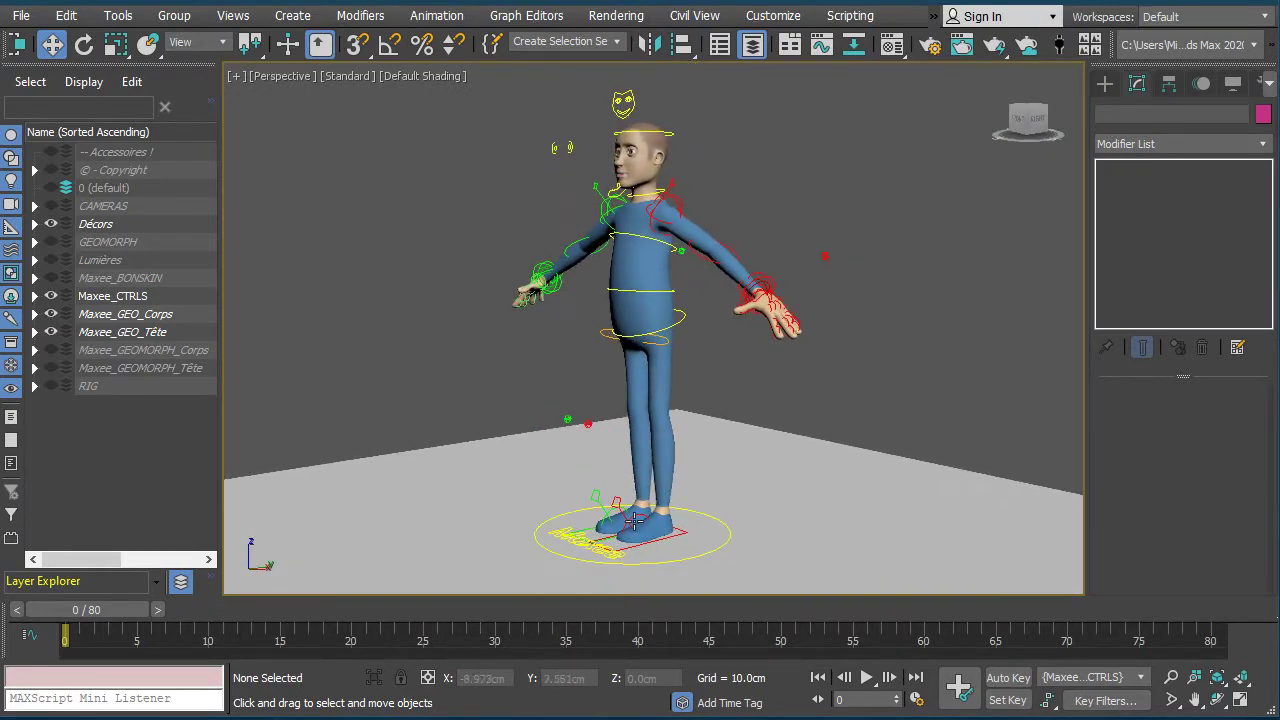
pyautogui.click(648, 538)
pyautogui.moveTo(711, 522); pyautogui.dragTo(642, 520)
pyautogui.click(626, 538)
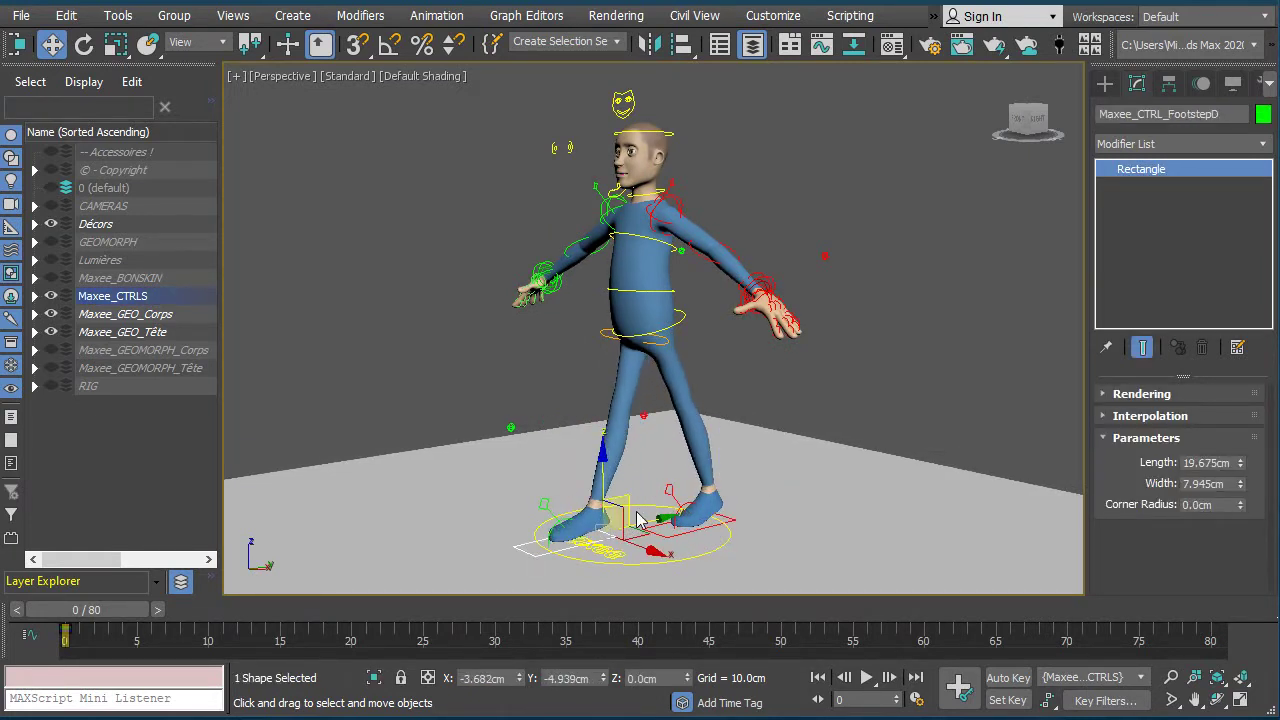
# Lower the Dos01 body control to a Z of about 40.3 cm and move FootstepD back to a Y of about 23.7 cm
pyautogui.click(679, 317)
pyautogui.moveTo(651, 279)
pyautogui.mouseDown()
pyautogui.moveTo(666, 266)
pyautogui.moveTo(667, 279)
pyautogui.mouseUp()
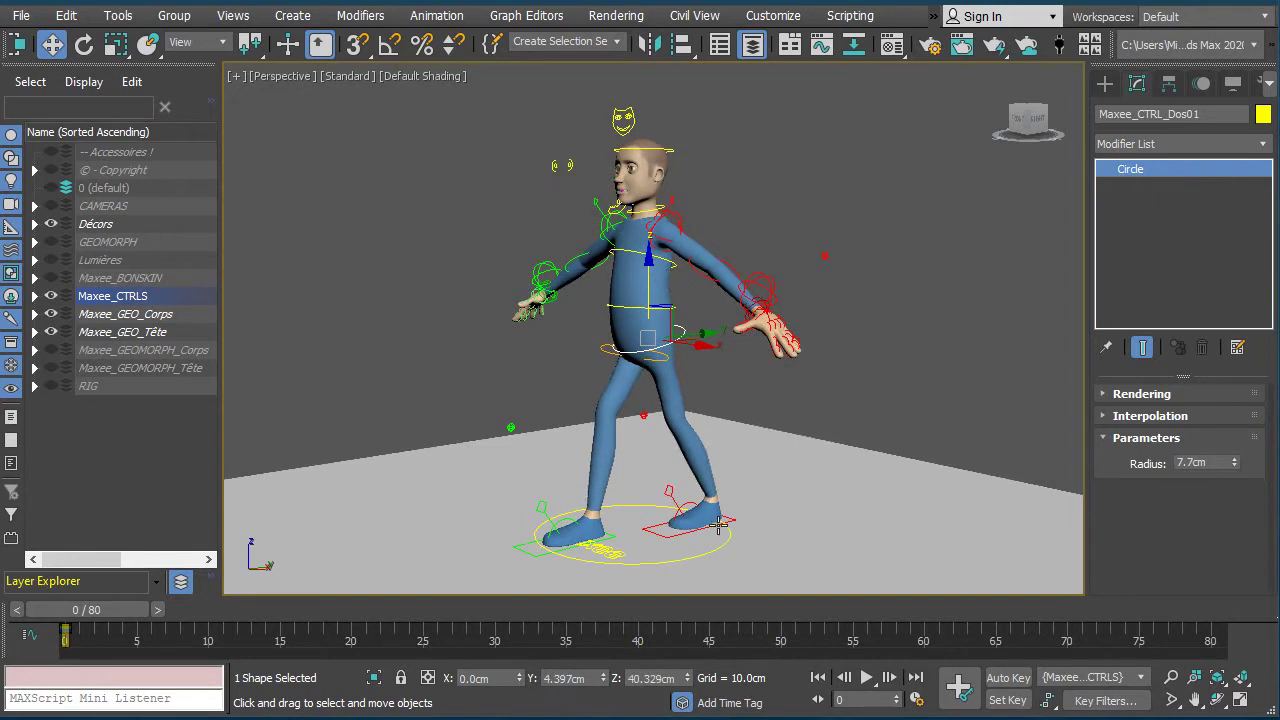
pyautogui.click(718, 523)
pyautogui.moveTo(718, 523); pyautogui.dragTo(745, 490)
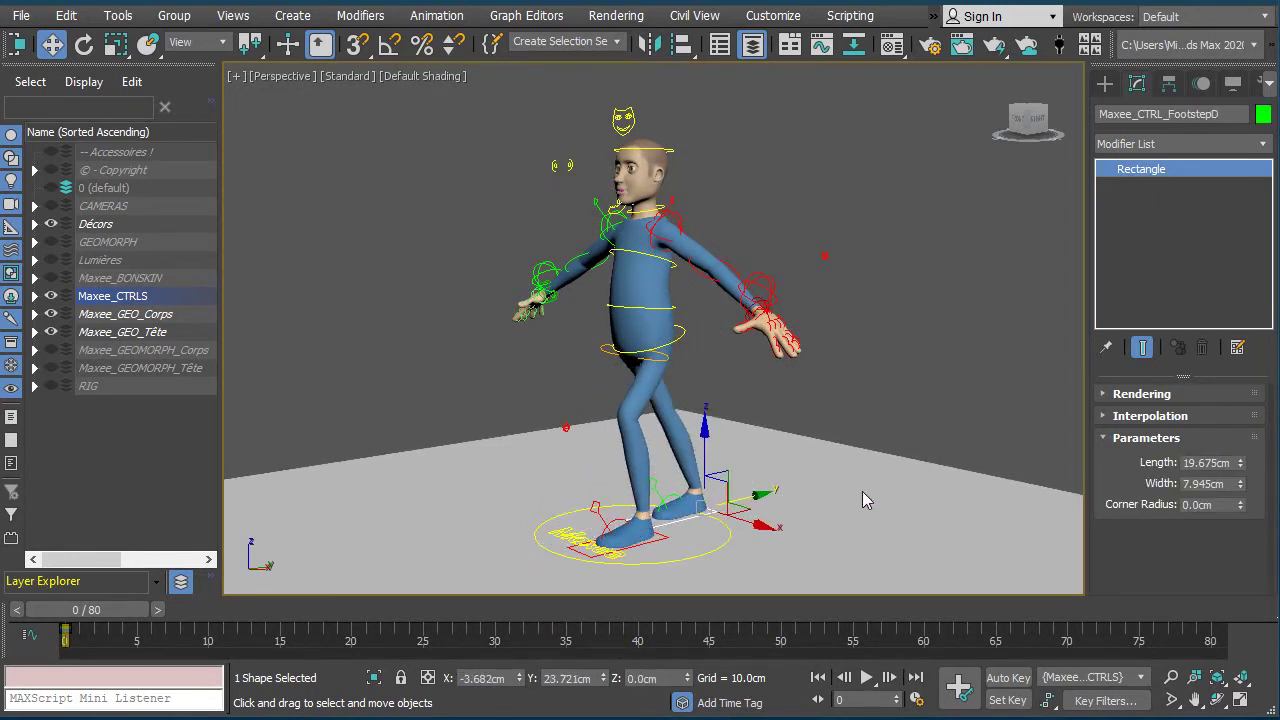
pyautogui.keyDown('alt'); pyautogui.moveTo(862, 491); pyautogui.dragTo(763, 470, button='middle'); pyautogui.keyUp('alt')
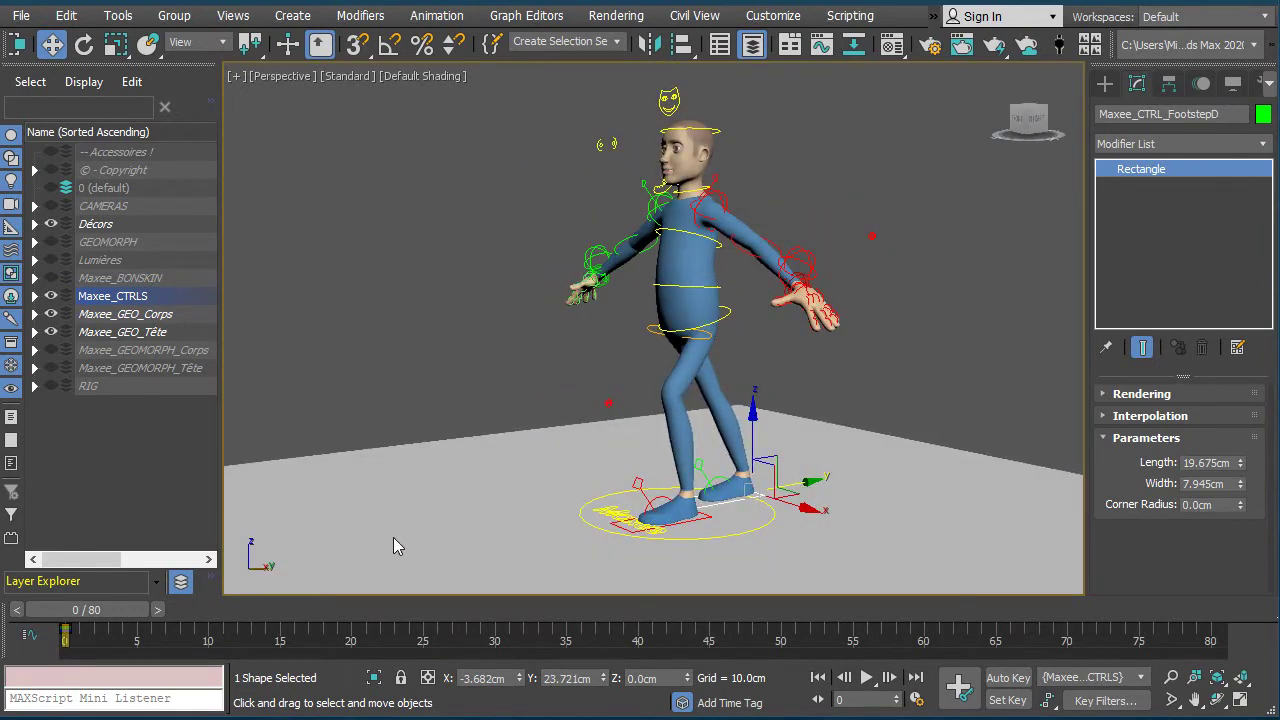
# Undo all the test moves of the footstep and Dos01 controls
pyautogui.keyDown('alt'); pyautogui.moveTo(898, 488); pyautogui.dragTo(932, 494, button='middle'); pyautogui.keyUp('alt')
pyautogui.hotkey('ctrl', 'z')
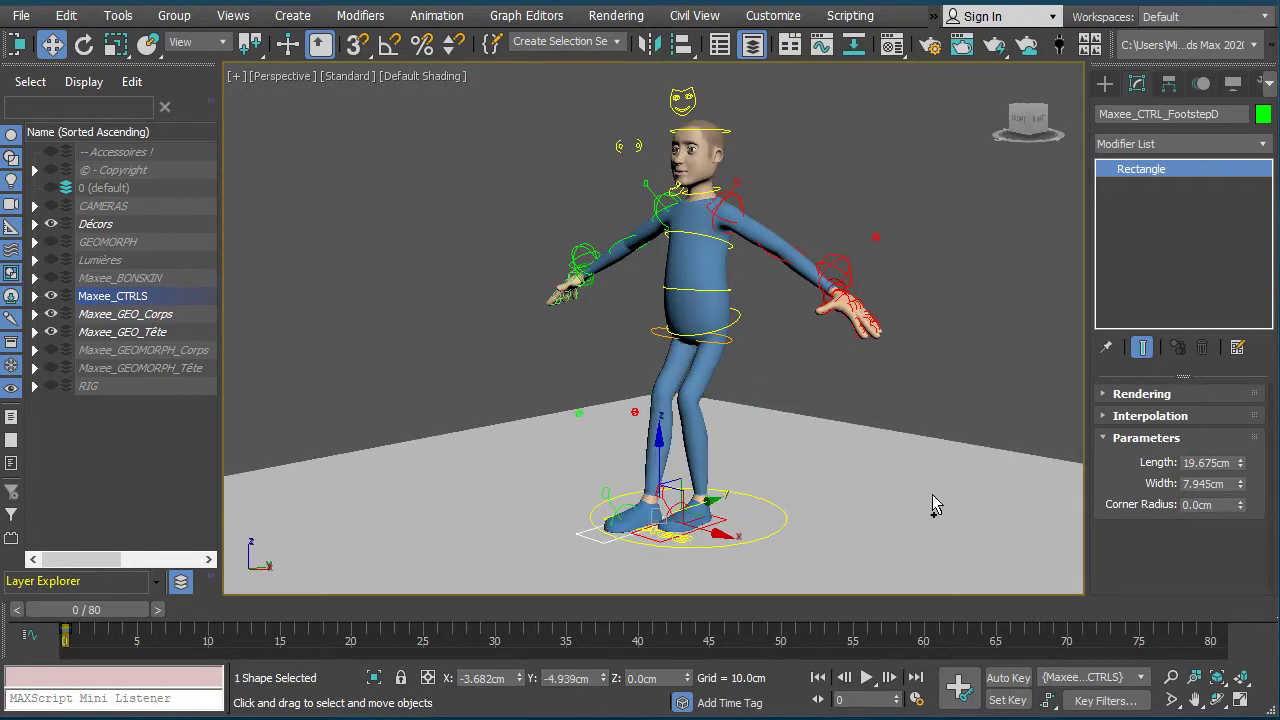
pyautogui.hotkey('ctrl', 'z')
pyautogui.hotkey('ctrl', 'z')
pyautogui.hotkey('ctrl', 'z')
pyautogui.hotkey('ctrl', 'z')
pyautogui.hotkey('ctrl', 'z')
pyautogui.hotkey('ctrl', 'z')
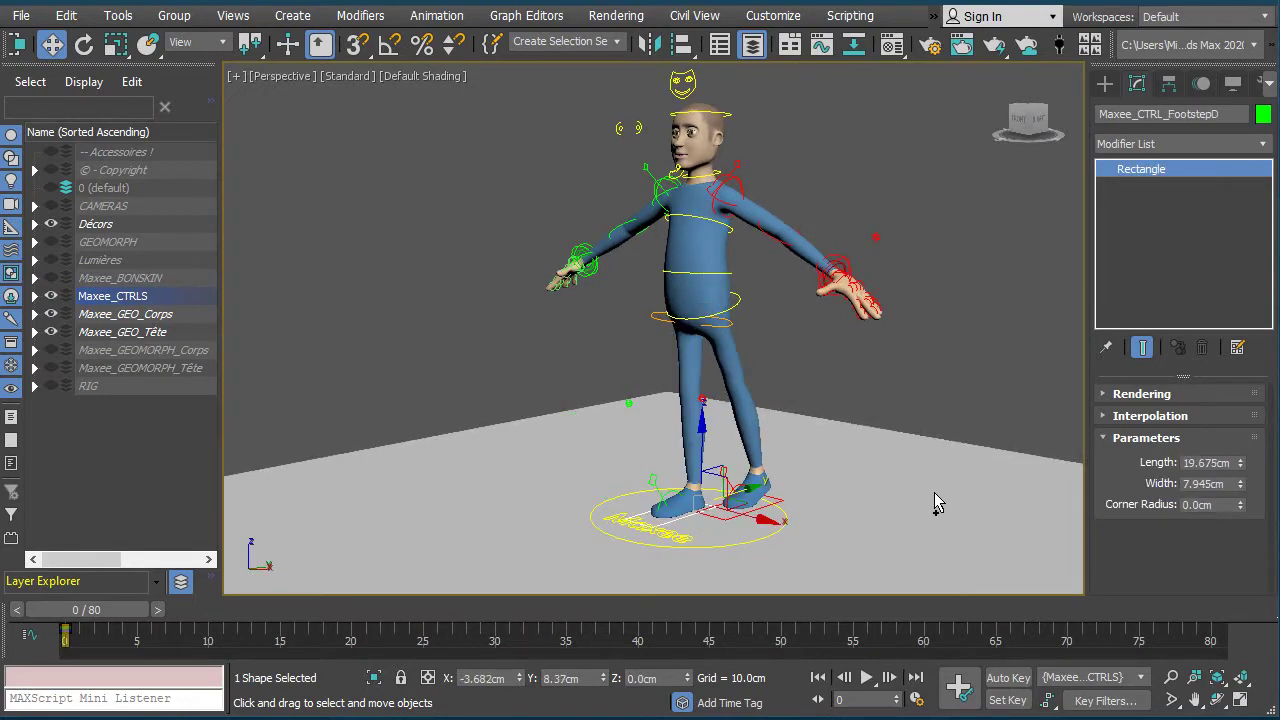
pyautogui.hotkey('ctrl', 'z')
pyautogui.keyDown('alt'); pyautogui.moveTo(862, 460); pyautogui.dragTo(887, 461, button='middle'); pyautogui.keyUp('alt')
pyautogui.moveTo(774, 436); pyautogui.dragTo(818, 469, button='middle')
pyautogui.scroll(2, 814, 455)
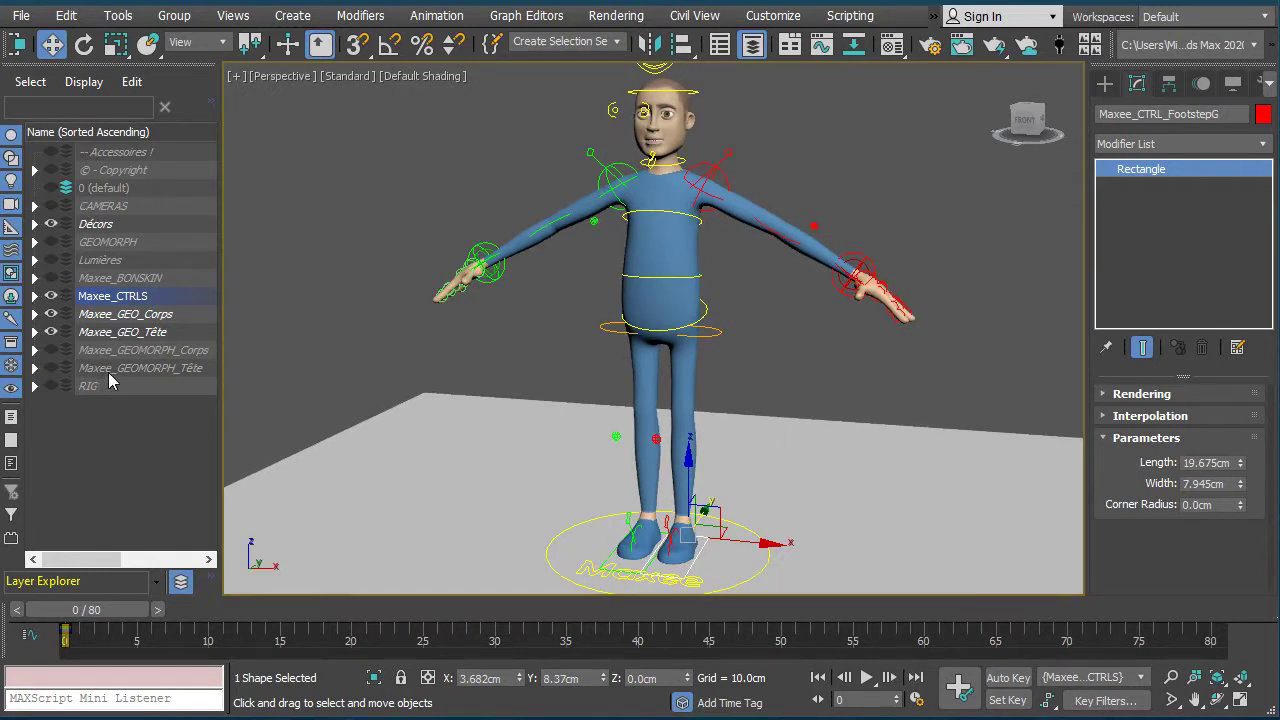
# Widen the Layer Explorer and set the reference coordinate system to Local for rotating the head control
pyautogui.moveTo(220, 345); pyautogui.dragTo(274, 335)
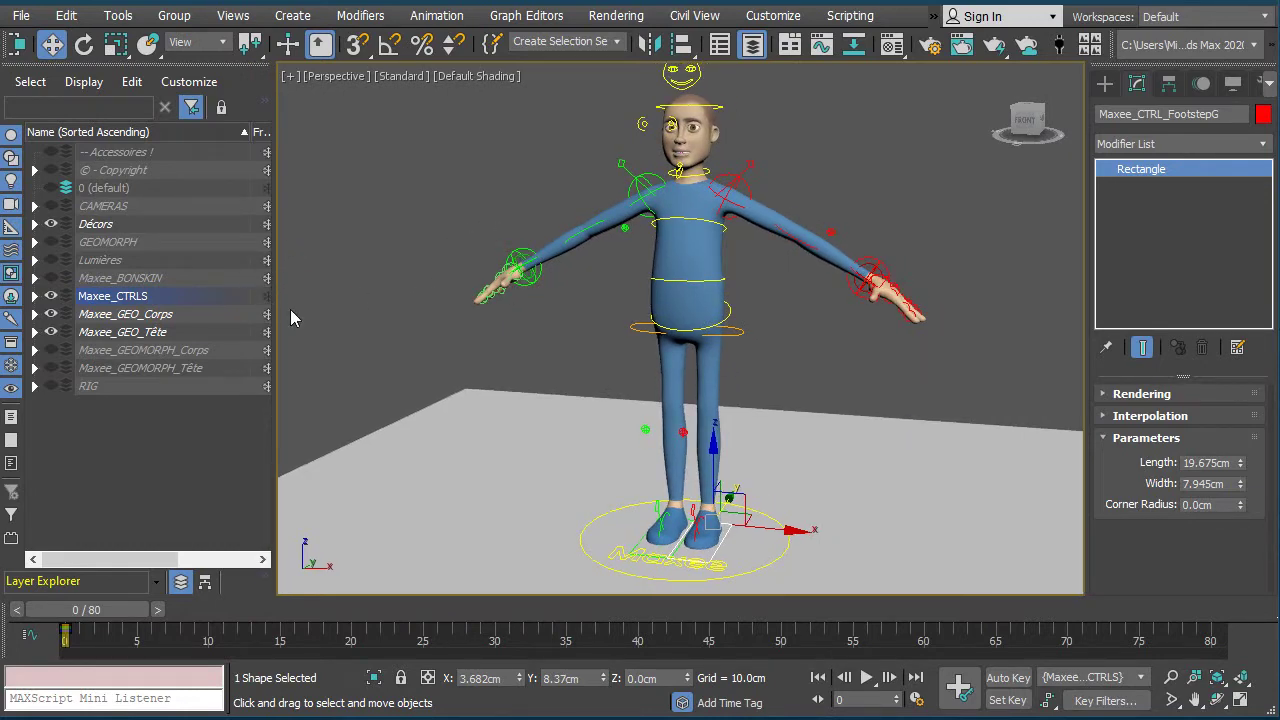
pyautogui.keyDown('alt'); pyautogui.moveTo(291, 317); pyautogui.dragTo(523, 383, button='middle'); pyautogui.keyUp('alt')
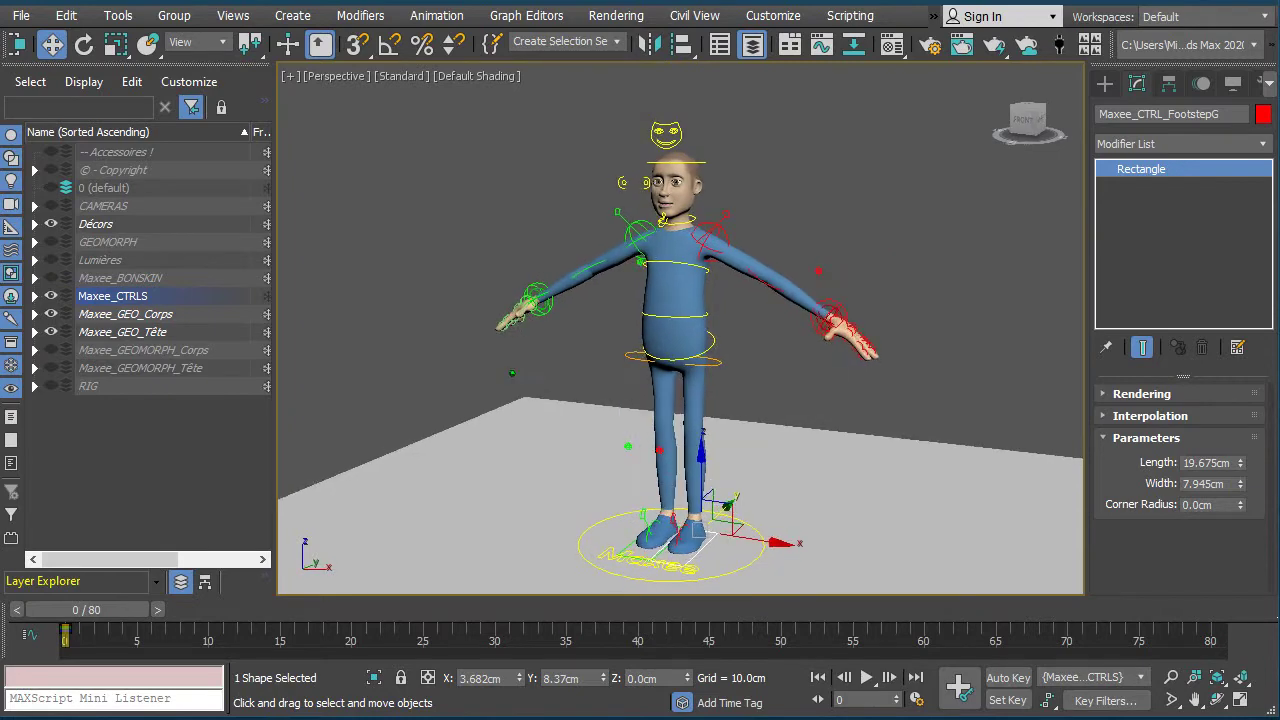
pyautogui.scroll(4, 687, 184)
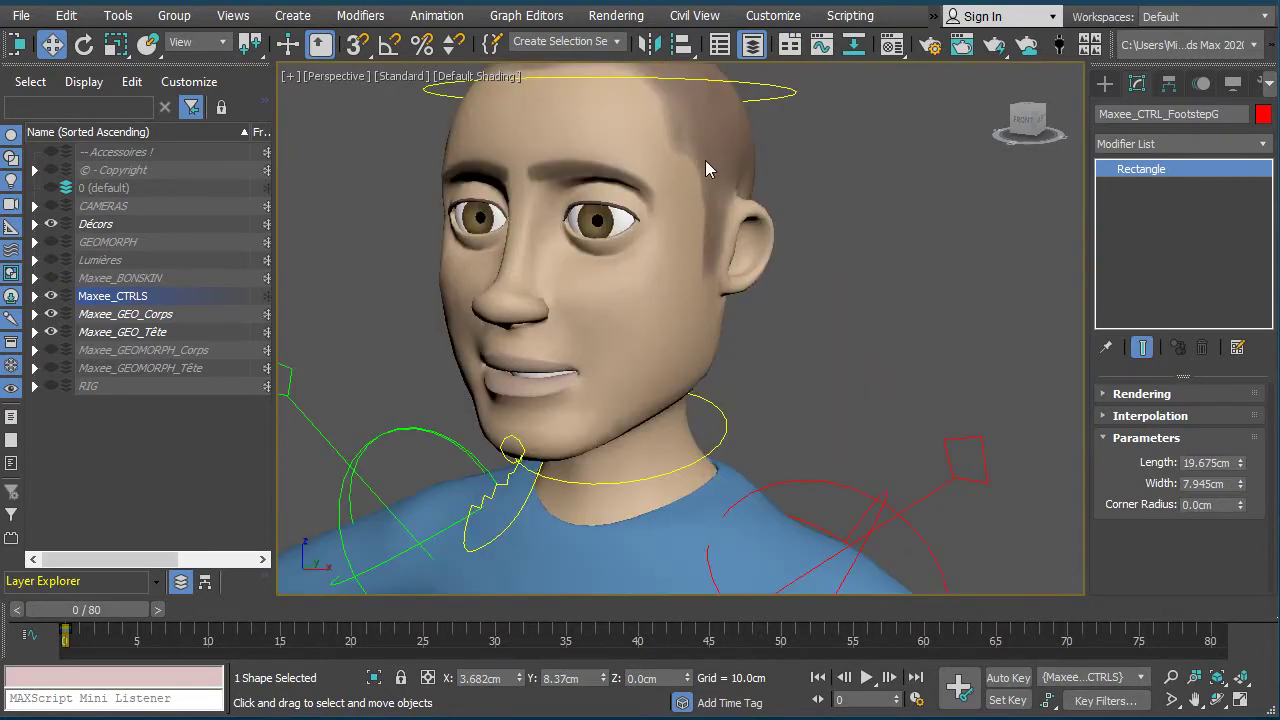
pyautogui.scroll(-2, 705, 162)
pyautogui.click(734, 129)
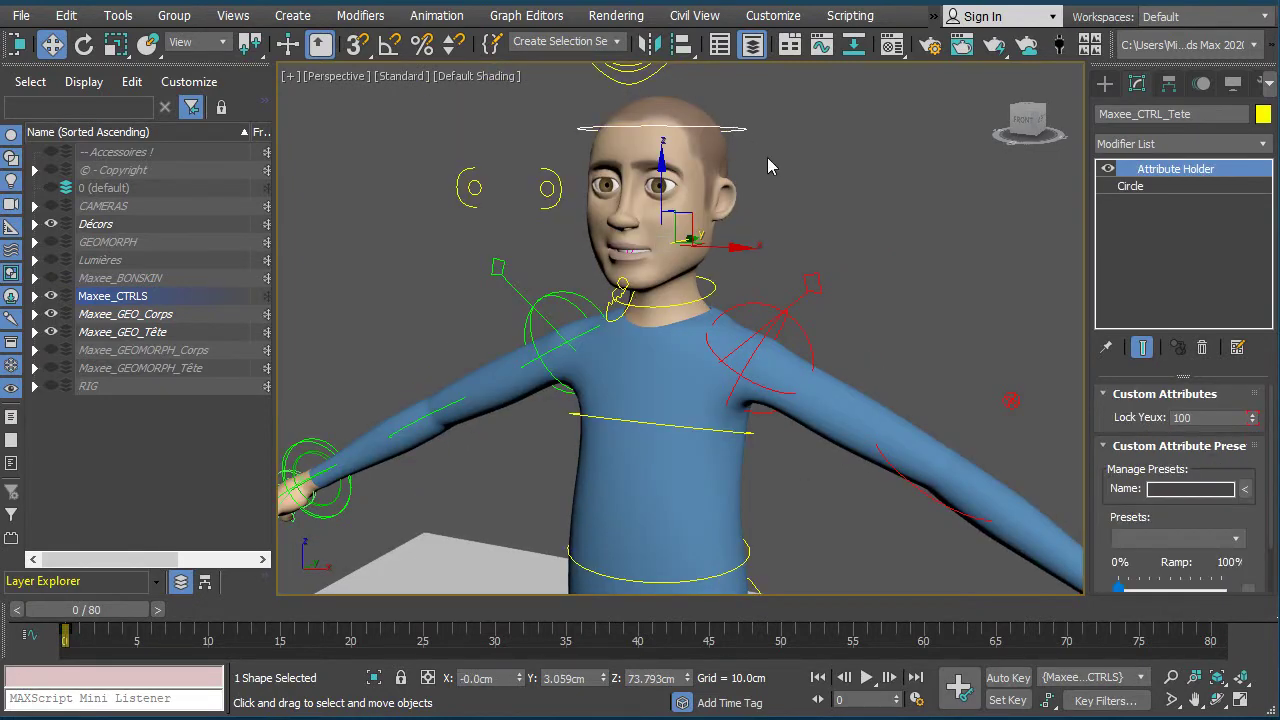
pyautogui.press('e')
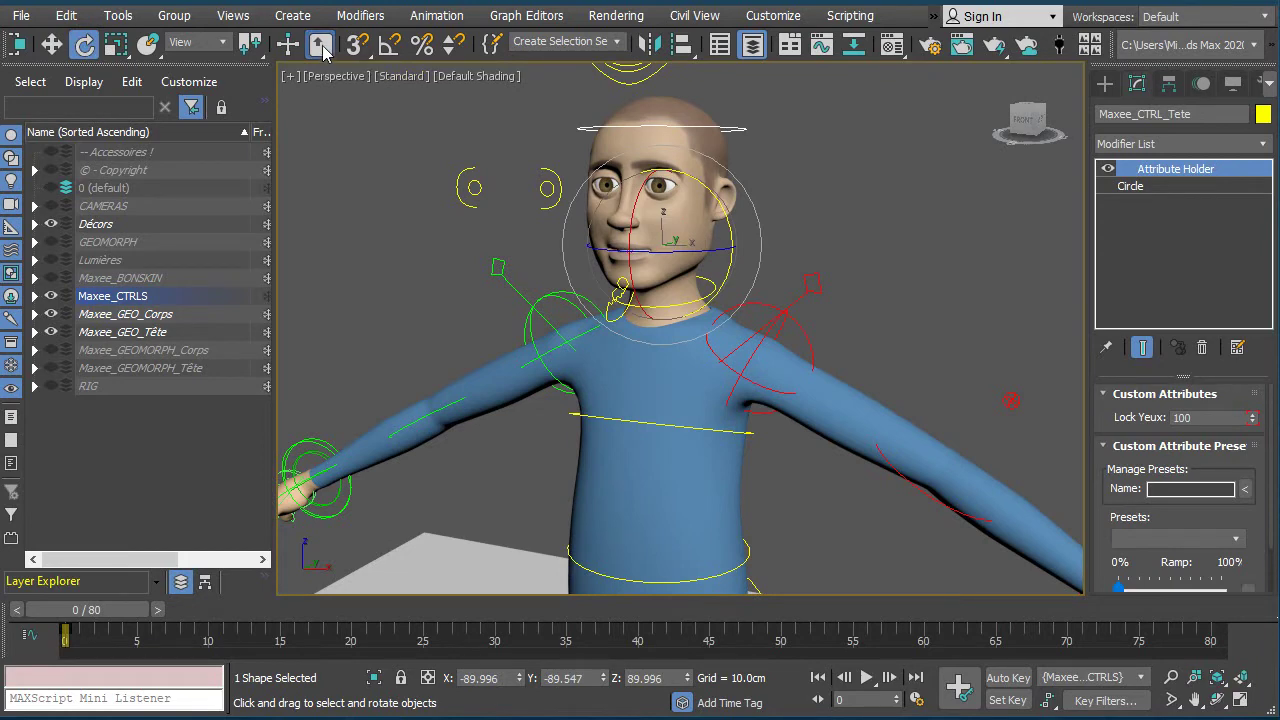
pyautogui.click(221, 46)
pyautogui.click(214, 113)
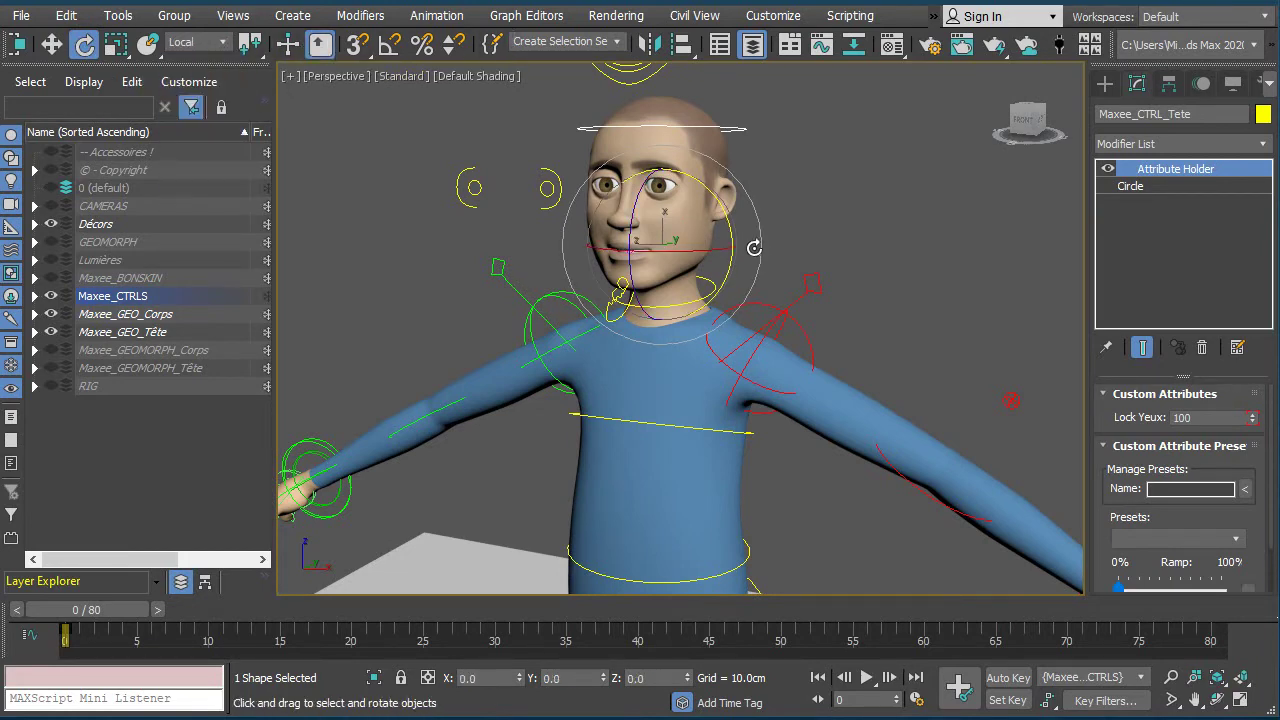
# Try rotating the head control slightly and undo the rotation
pyautogui.moveTo(704, 232); pyautogui.dragTo(697, 231)
pyautogui.hotkey('ctrl', 'z')
pyautogui.scroll(-4, 843, 256)
pyautogui.moveTo(827, 355); pyautogui.dragTo(807, 232, button='middle')
pyautogui.scroll(-1, 788, 390)
pyautogui.moveTo(788, 360); pyautogui.dragTo(797, 371, button='middle')
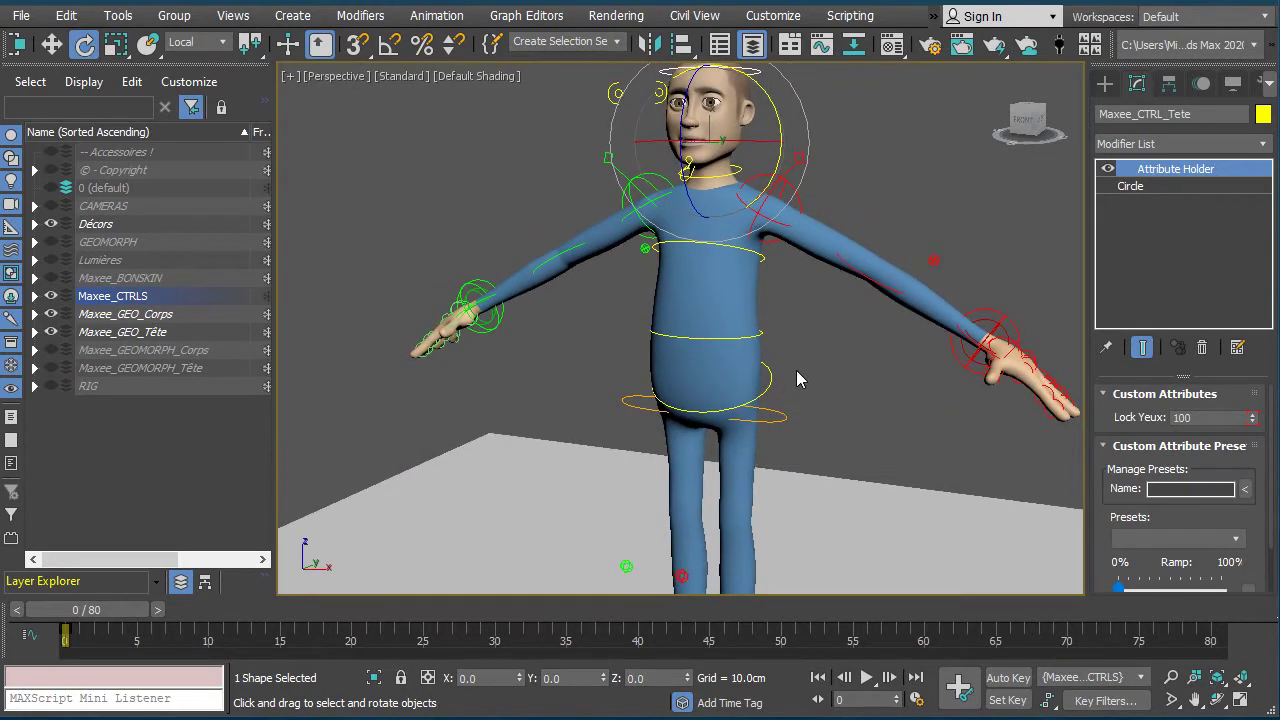
# Try moving the Dos01 body control, undo the move and clear the selection
pyautogui.click(775, 378)
pyautogui.press('w')
pyautogui.scroll(-3, 740, 298)
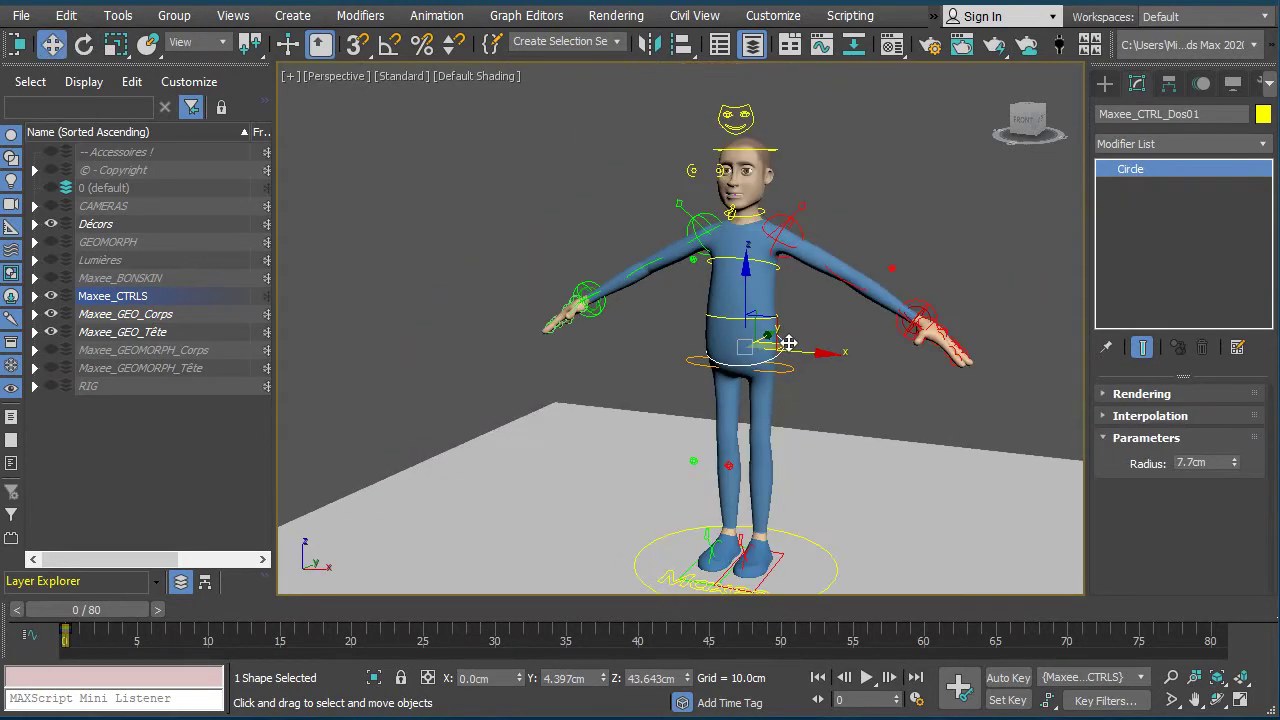
pyautogui.scroll(1, 770, 320)
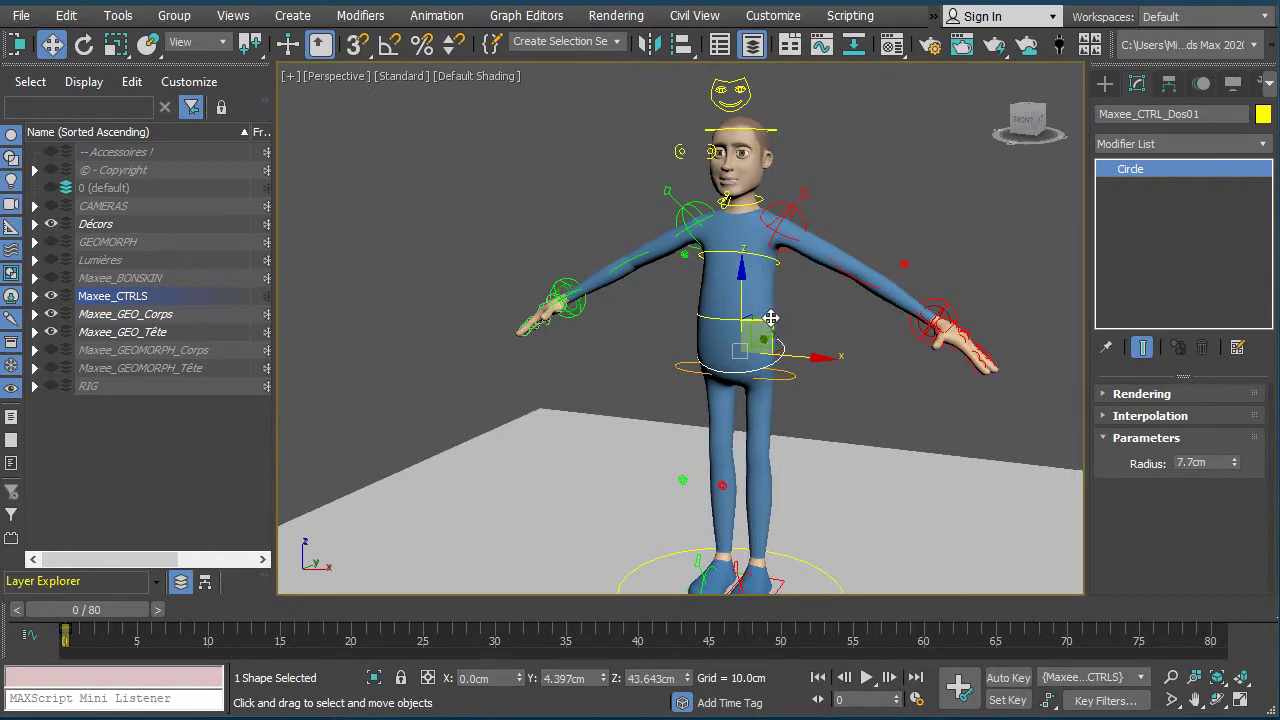
pyautogui.moveTo(771, 320); pyautogui.dragTo(774, 331)
pyautogui.hotkey('ctrl', 'z')
pyautogui.click(835, 371)
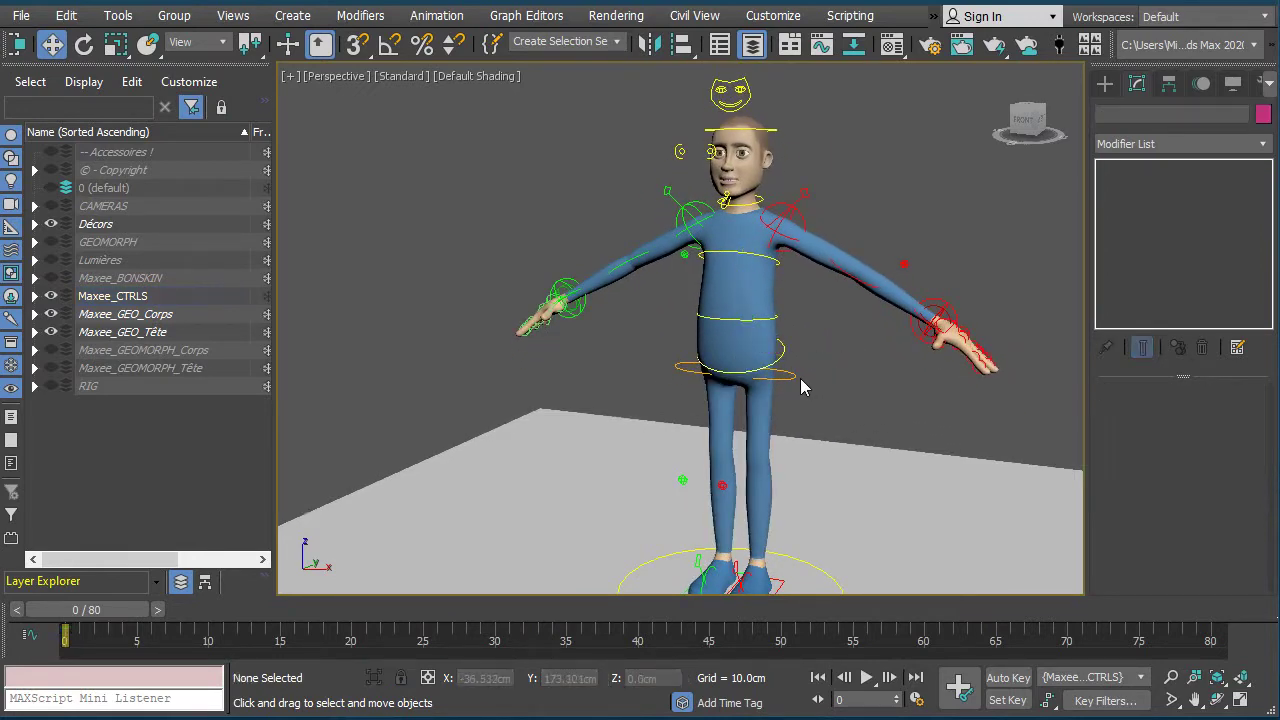
# Try rotating the Pelvis control around the hips and deselect it
pyautogui.click(798, 376)
pyautogui.press('e')
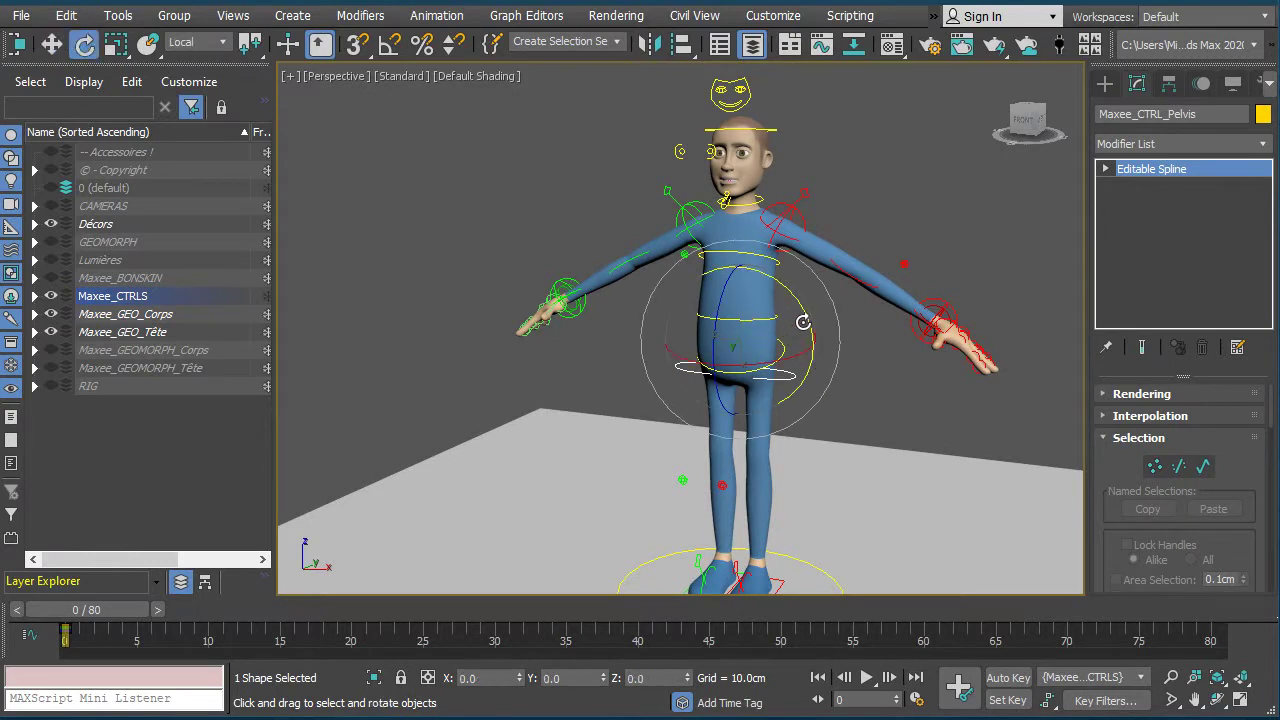
pyautogui.moveTo(804, 326); pyautogui.dragTo(842, 279)
pyautogui.keyDown('alt'); pyautogui.moveTo(912, 376); pyautogui.dragTo(771, 348, button='middle'); pyautogui.keyUp('alt')
pyautogui.click(843, 360)
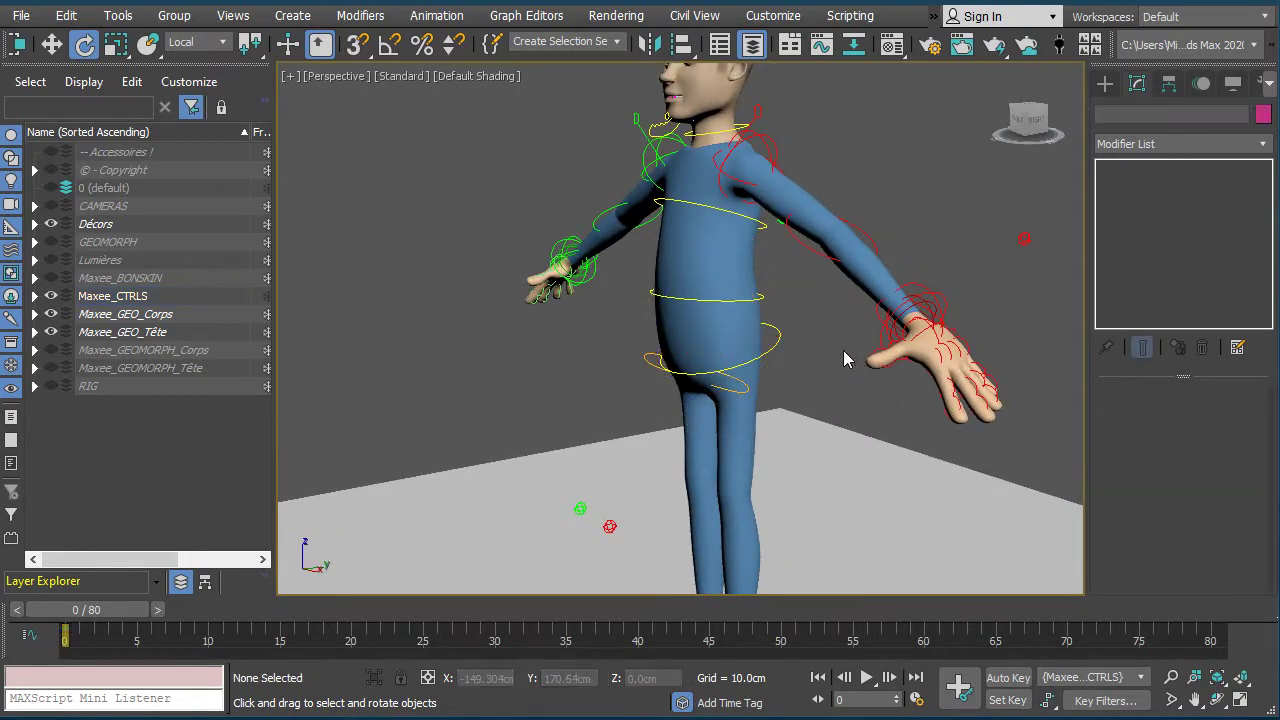
# Try rotating the Dos01 control to bend the character's upper body
pyautogui.click(768, 352)
pyautogui.moveTo(740, 336); pyautogui.dragTo(678, 323)
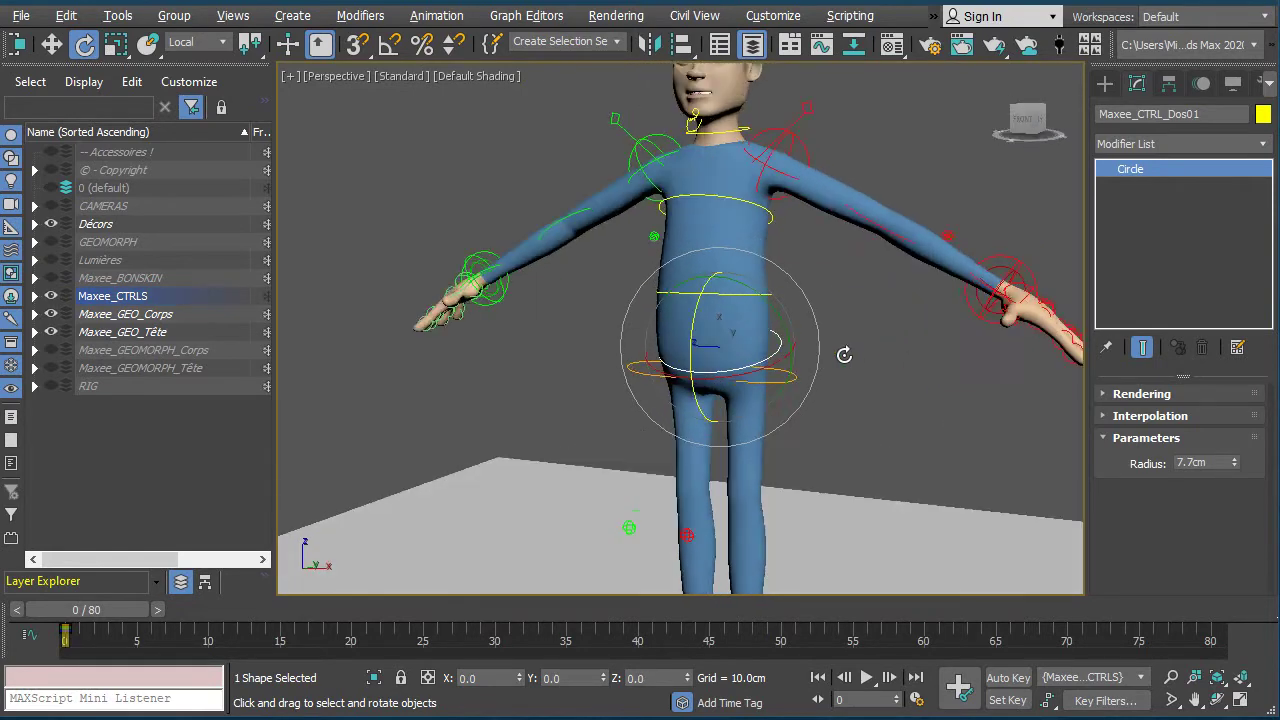
pyautogui.scroll(-2, 837, 402)
pyautogui.keyDown('alt'); pyautogui.moveTo(844, 354); pyautogui.dragTo(790, 419, button='middle'); pyautogui.keyUp('alt')
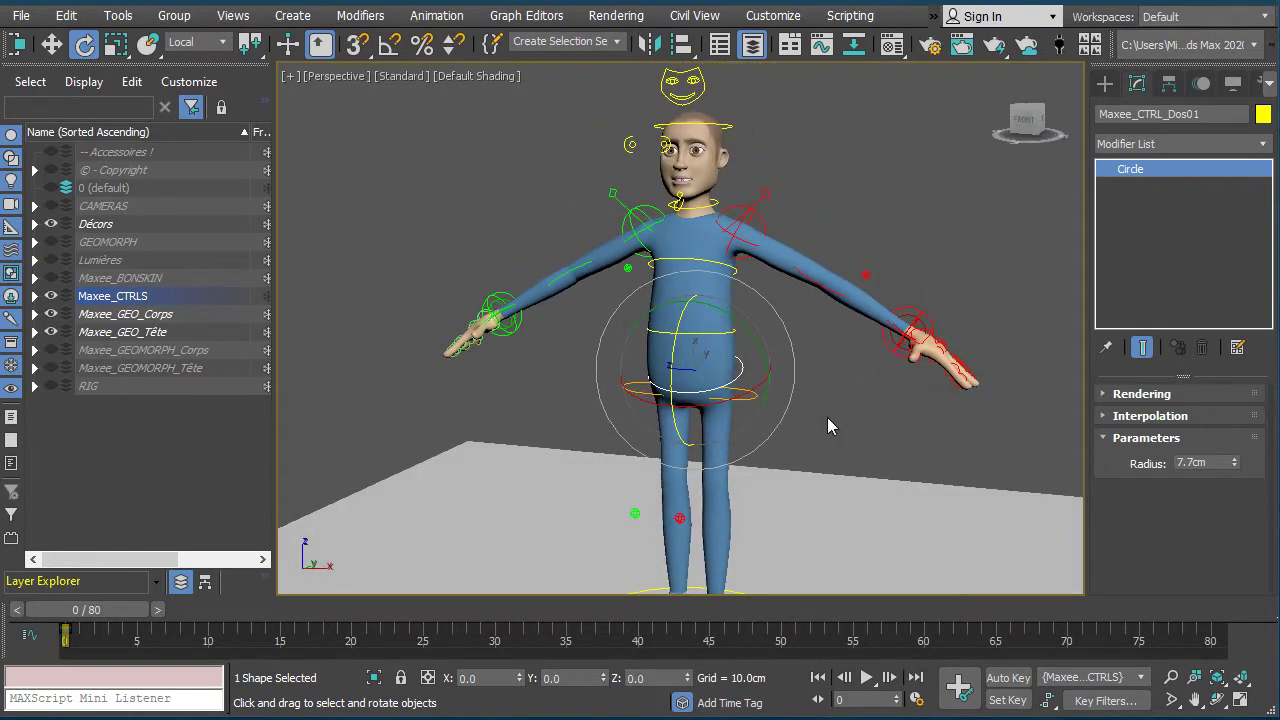
pyautogui.scroll(3, 827, 416)
pyautogui.scroll(-3, 856, 365)
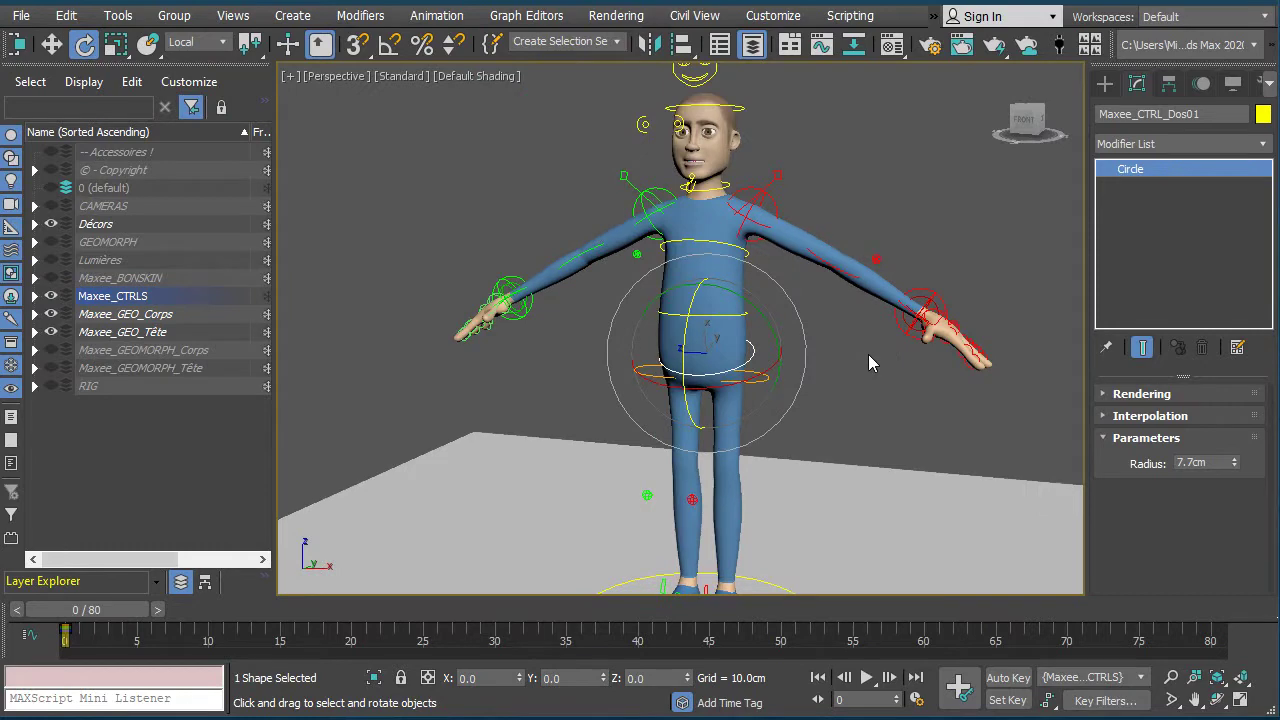
# Bend the left elbow with the AvBrasFK_G control and rotate the left upper arm with the BrasFK_G control
pyautogui.click(841, 270)
pyautogui.moveTo(851, 285); pyautogui.dragTo(711, 247)
pyautogui.keyDown('alt'); pyautogui.moveTo(820, 338); pyautogui.dragTo(870, 332, button='middle'); pyautogui.keyUp('alt')
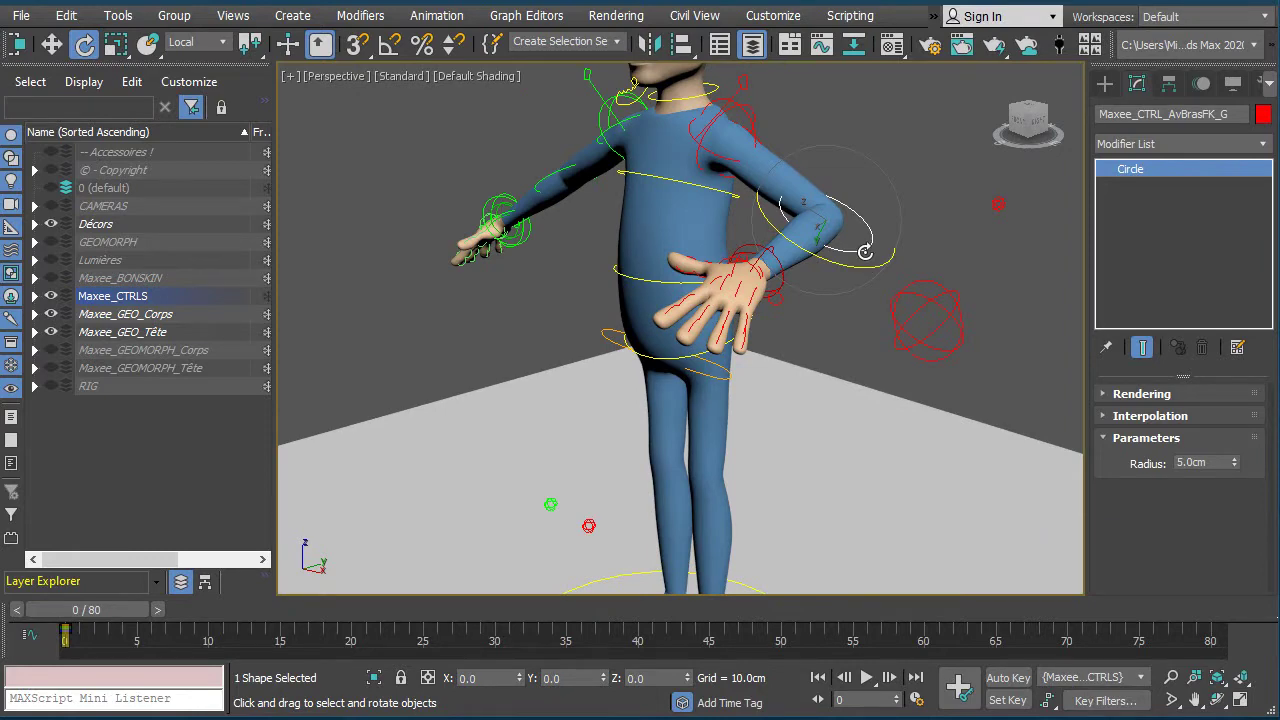
pyautogui.click(752, 121)
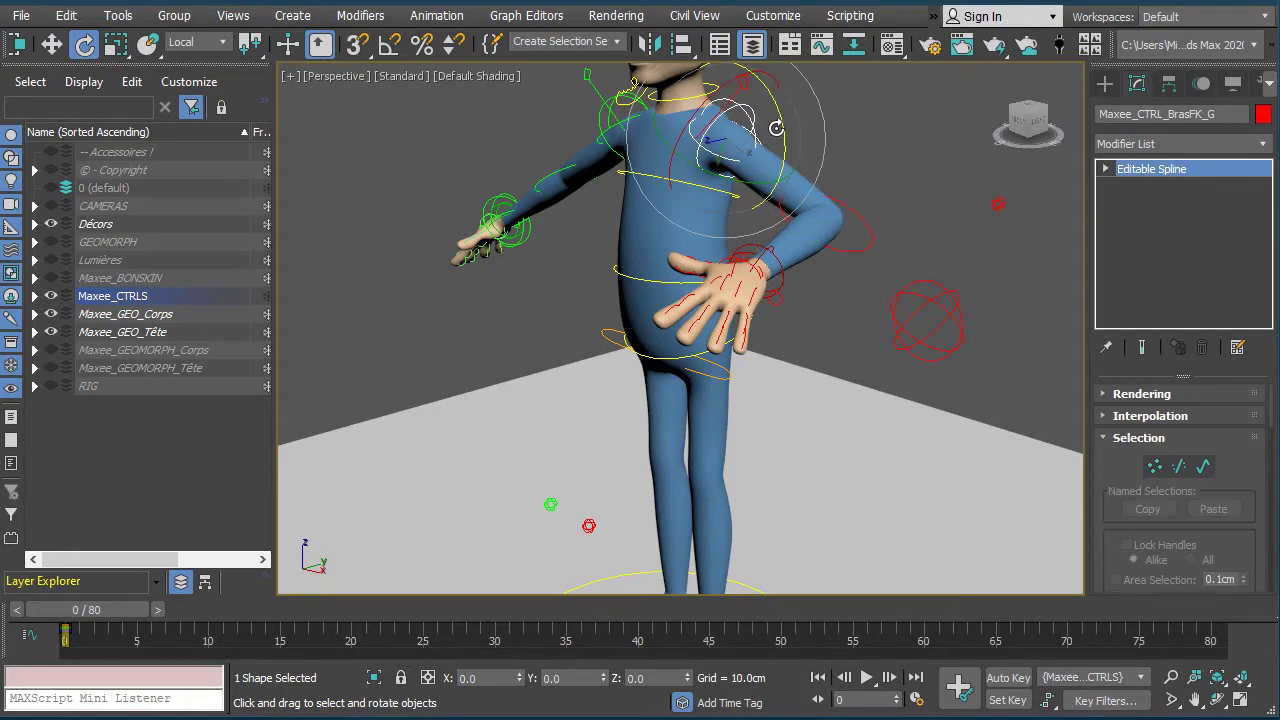
pyautogui.moveTo(751, 130); pyautogui.dragTo(682, 146)
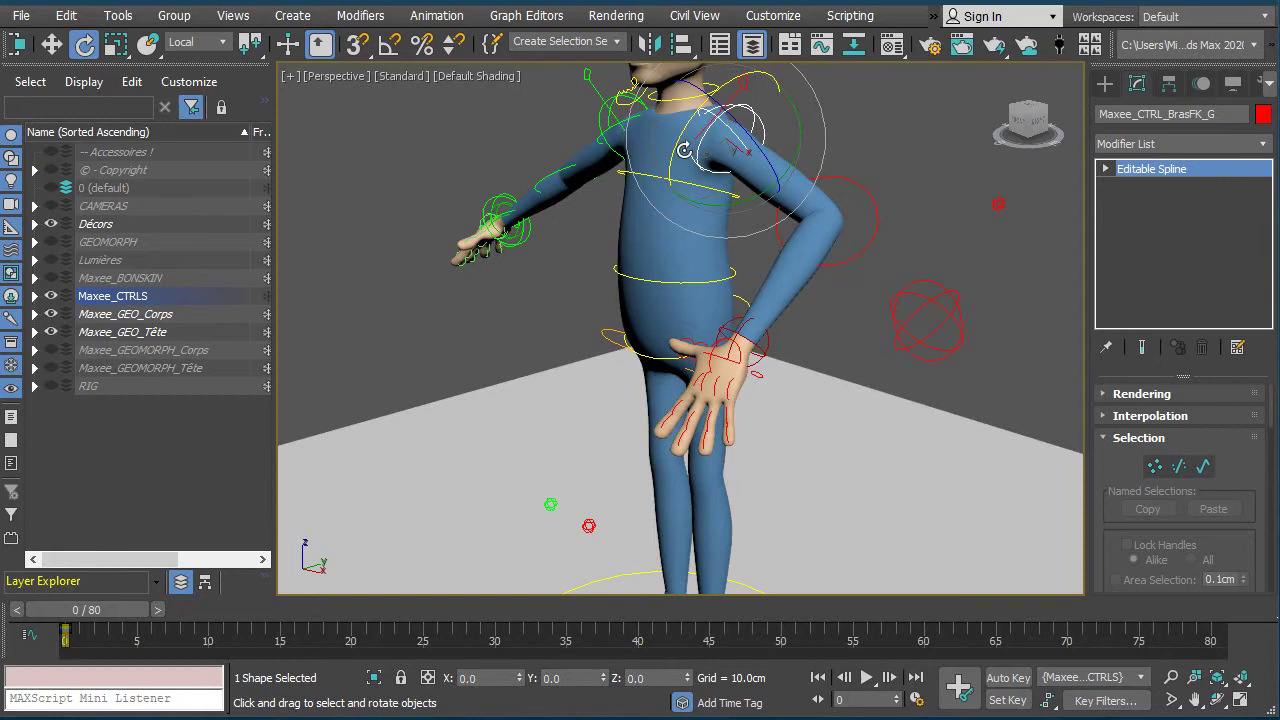
# Rotate the left shoulder slightly with the EpauleG control
pyautogui.click(932, 152)
pyautogui.click(746, 82)
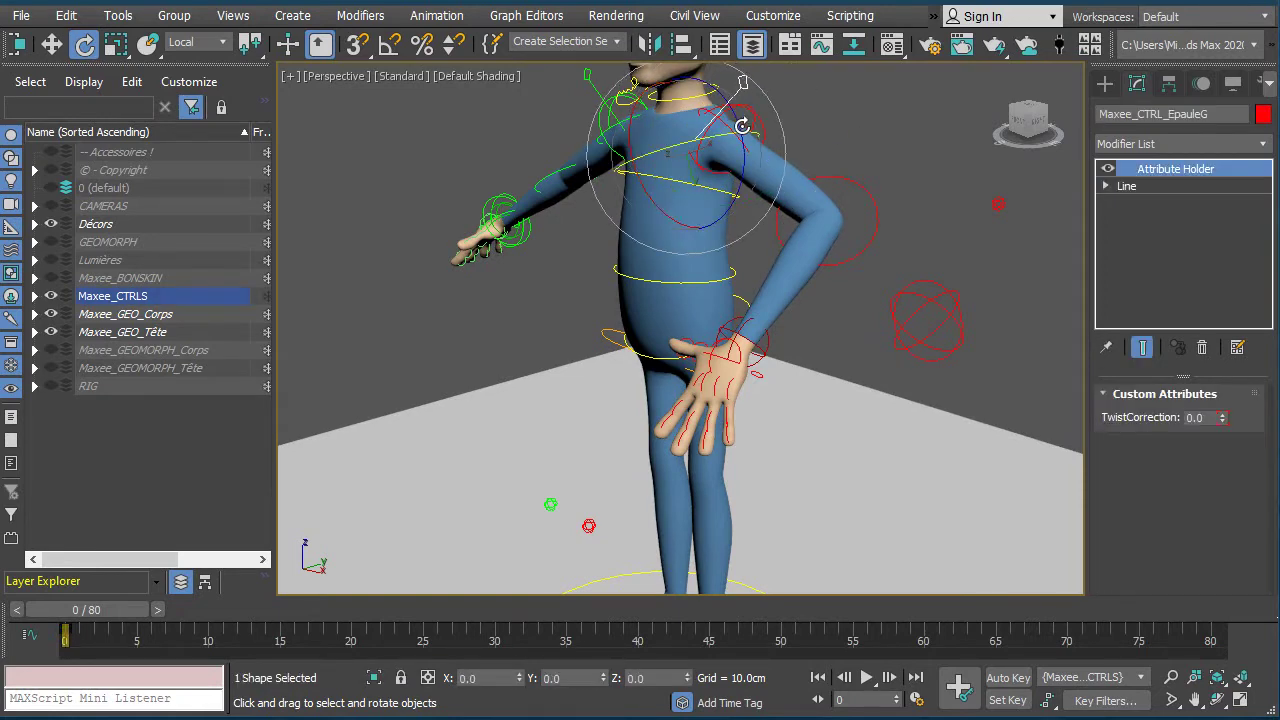
pyautogui.moveTo(748, 118); pyautogui.dragTo(743, 132)
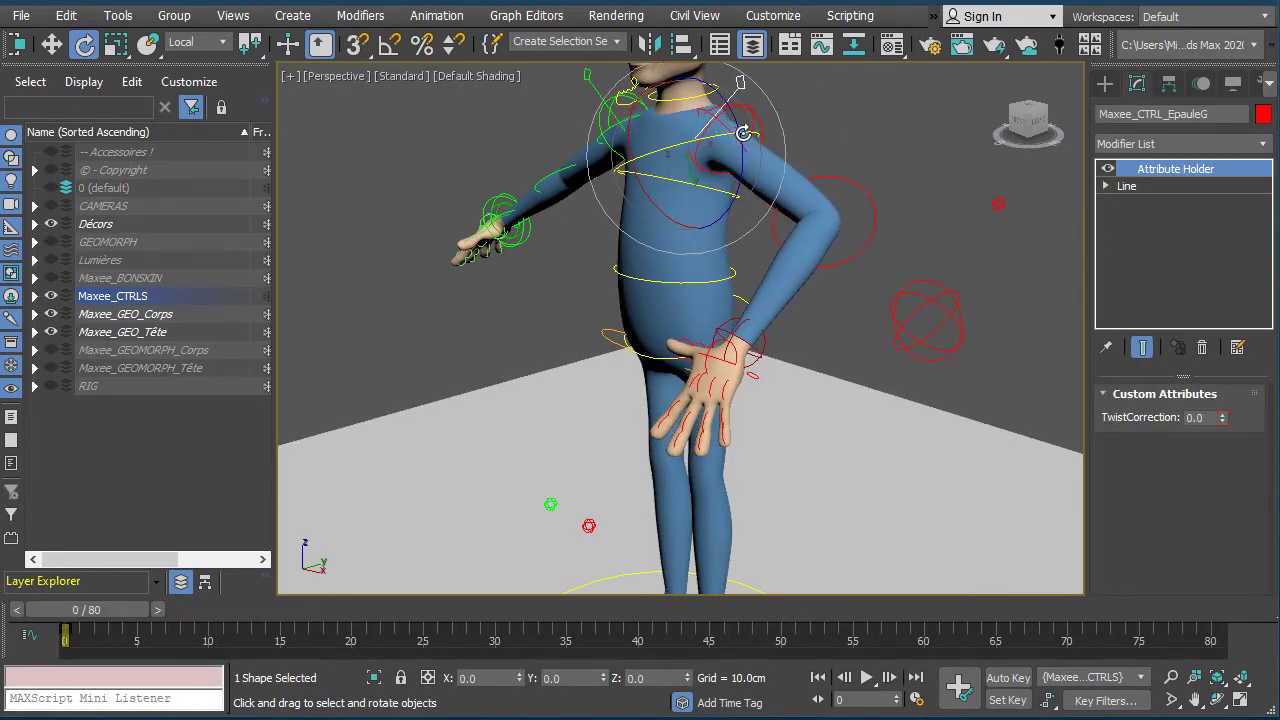
pyautogui.keyDown('alt'); pyautogui.moveTo(858, 238); pyautogui.dragTo(878, 267, button='middle'); pyautogui.keyUp('alt')
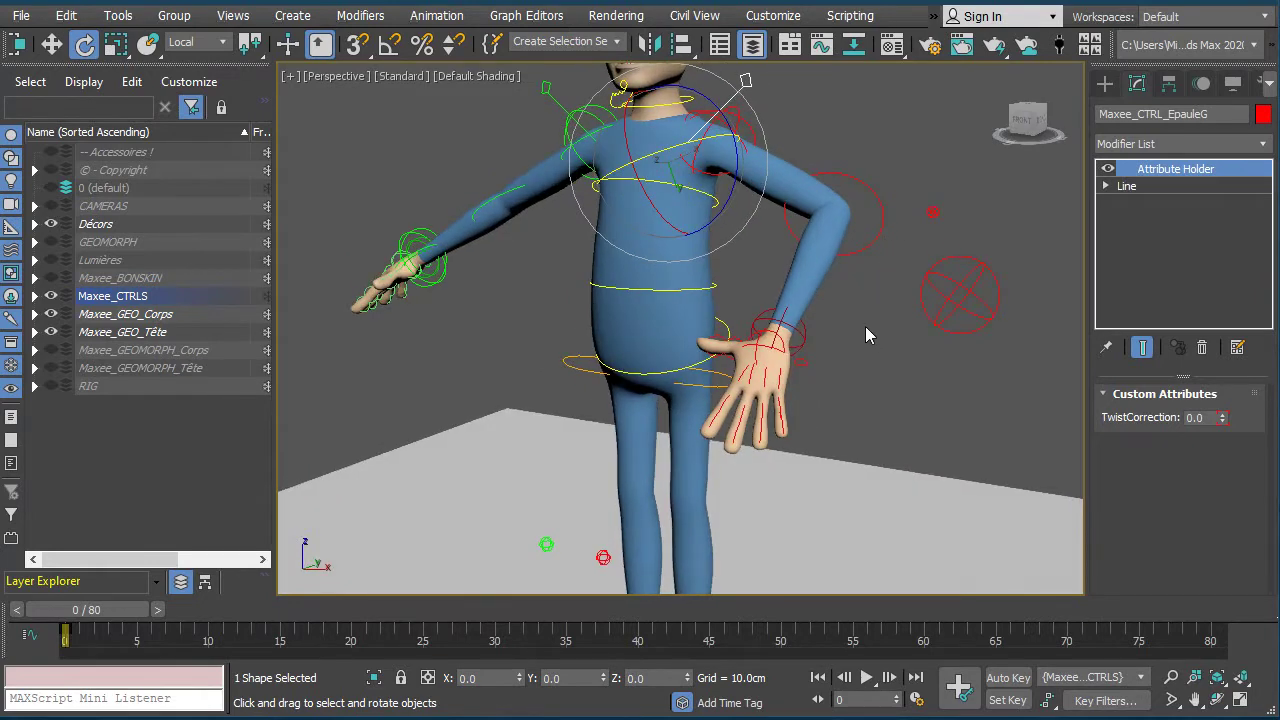
# Undo the test rotations of the left shoulder, upper arm and forearm
pyautogui.hotkey('ctrl', 'z')
pyautogui.hotkey('ctrl', 'z')
pyautogui.hotkey('ctrl', 'z')
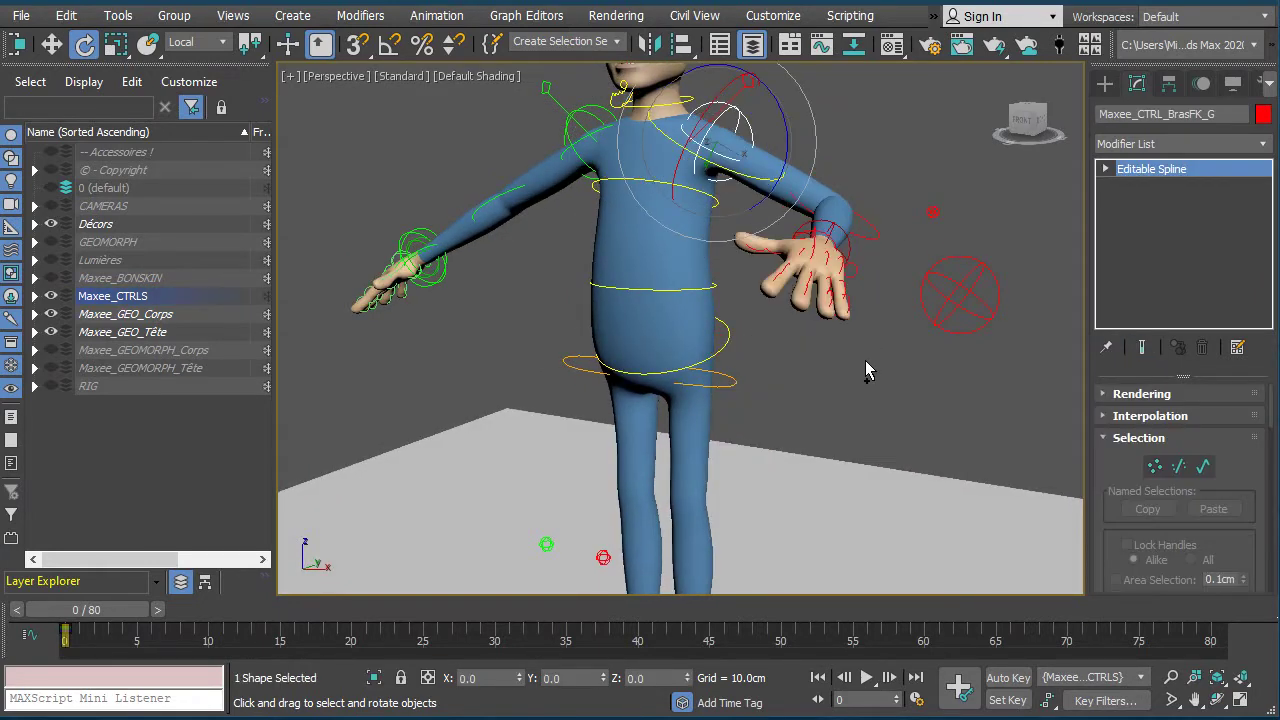
pyautogui.hotkey('ctrl', 'z')
pyautogui.hotkey('ctrl', 'z')
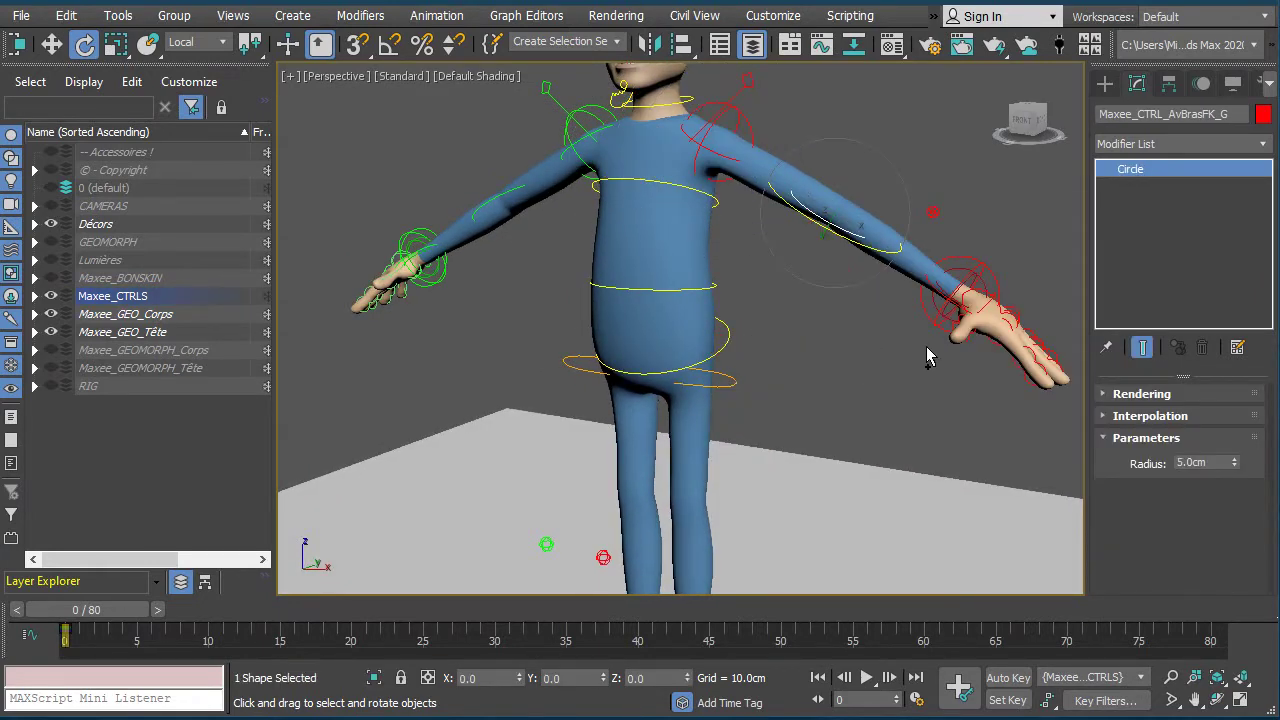
# Select the MainIK_G control at the left wrist and examine its FK IK attribute
pyautogui.click(960, 253)
pyautogui.scroll(2, 977, 279)
pyautogui.keyDown('alt'); pyautogui.moveTo(977, 279); pyautogui.dragTo(962, 308, button='middle'); pyautogui.keyUp('alt')
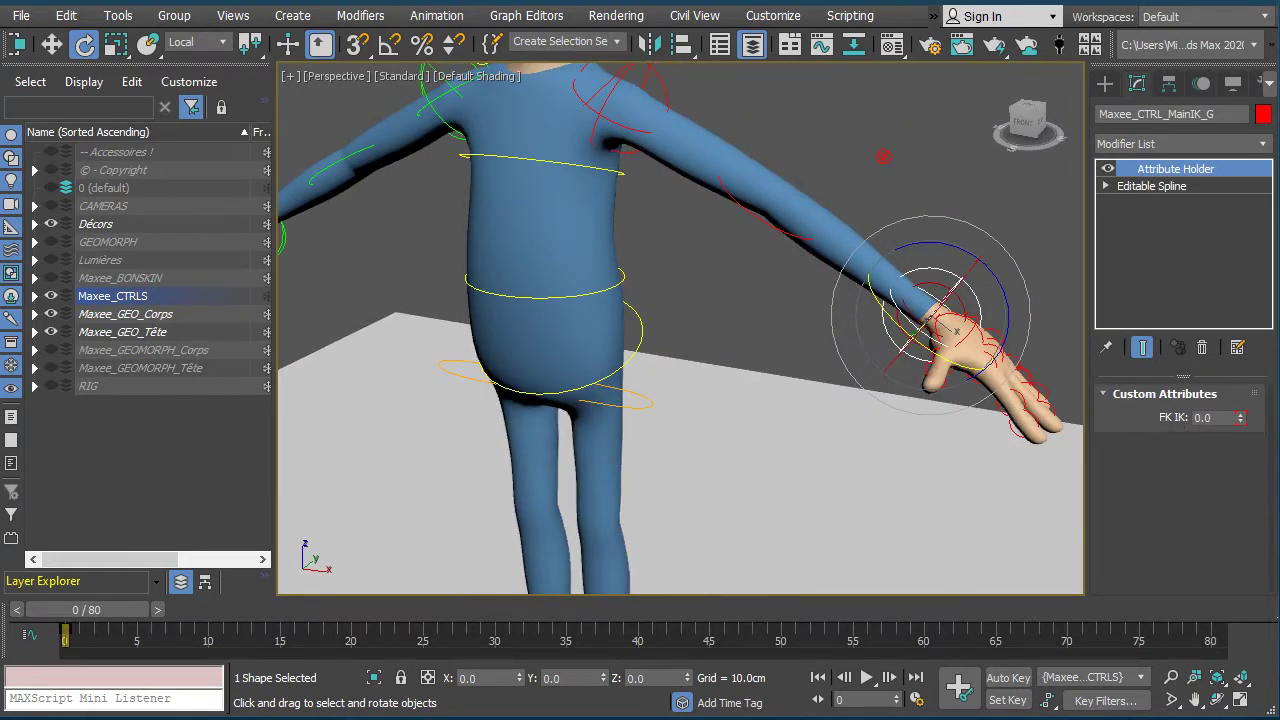
# Turn on the Edged Faces display and try moving another rig control, undoing the move
pyautogui.scroll(-2, 991, 236)
pyautogui.keyDown('alt'); pyautogui.moveTo(840, 234); pyautogui.dragTo(696, 379, button='middle'); pyautogui.keyUp('alt')
pyautogui.click(633, 371)
pyautogui.press('w')
pyautogui.moveTo(676, 378)
pyautogui.mouseDown()
pyautogui.moveTo(835, 374)
pyautogui.moveTo(590, 372)
pyautogui.moveTo(821, 372)
pyautogui.mouseUp()
pyautogui.press('F4')
pyautogui.hotkey('ctrl', 'z')
# Raise the left foot with the FootstepG control to a Z of about 5.1 cm and a Y of about 8.9 cm
pyautogui.keyDown('alt'); pyautogui.moveTo(832, 390); pyautogui.dragTo(763, 528, button='middle'); pyautogui.keyUp('alt')
pyautogui.click(765, 525)
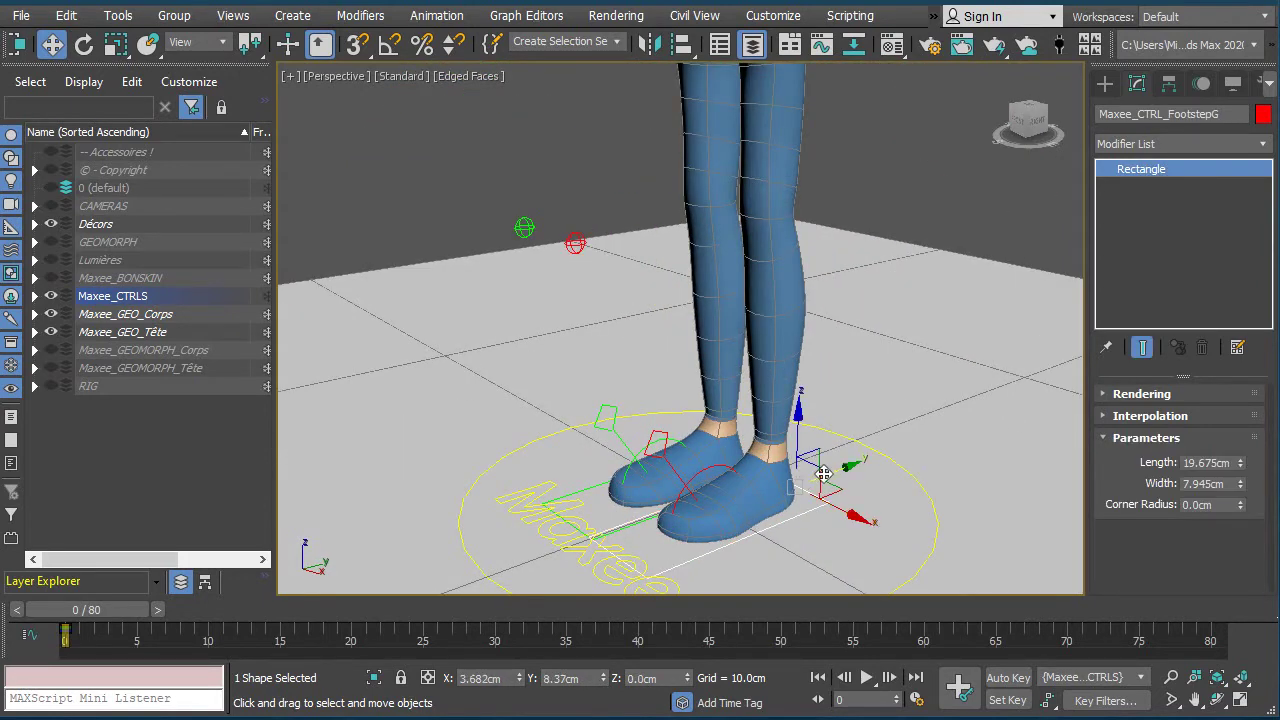
pyautogui.moveTo(814, 451); pyautogui.dragTo(826, 398)
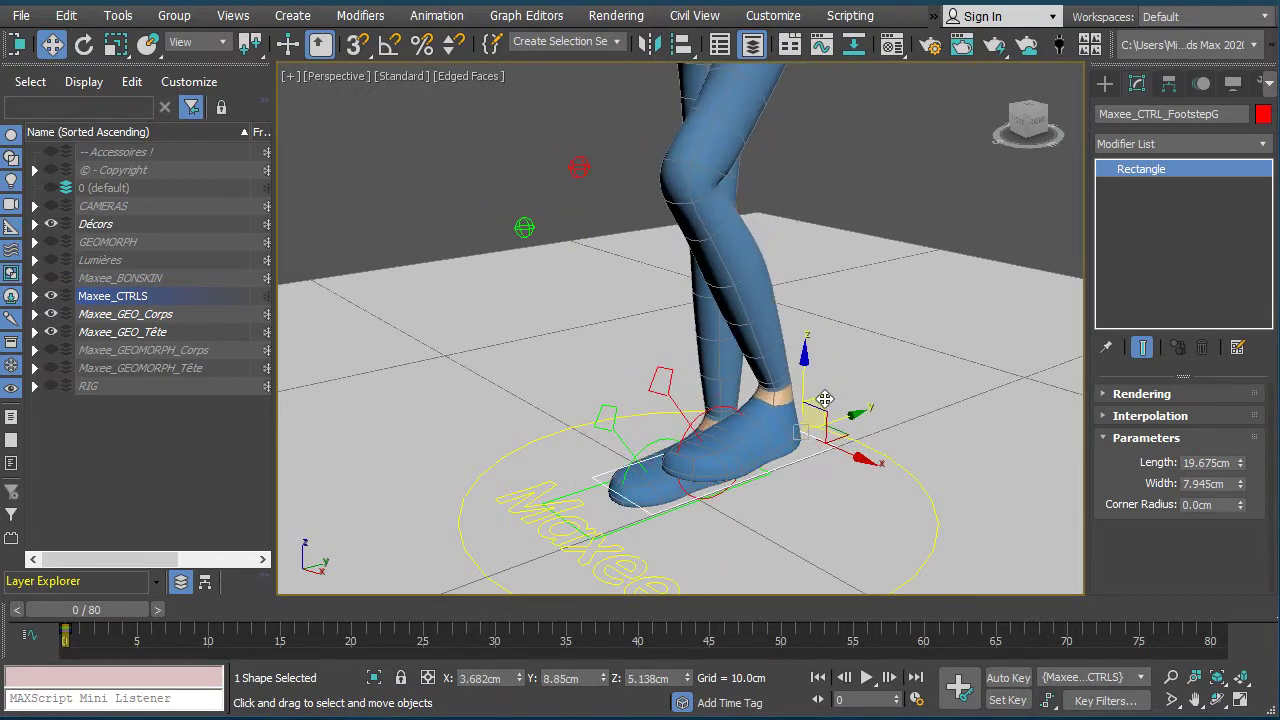
# Undo the left foot's raise, and try rotating the foot's PiedG02 circle control, undoing that rotation too
pyautogui.hotkey('ctrl', 'z')
pyautogui.keyDown('alt'); pyautogui.moveTo(856, 396); pyautogui.dragTo(733, 453, button='middle'); pyautogui.keyUp('alt')
pyautogui.click(720, 469)
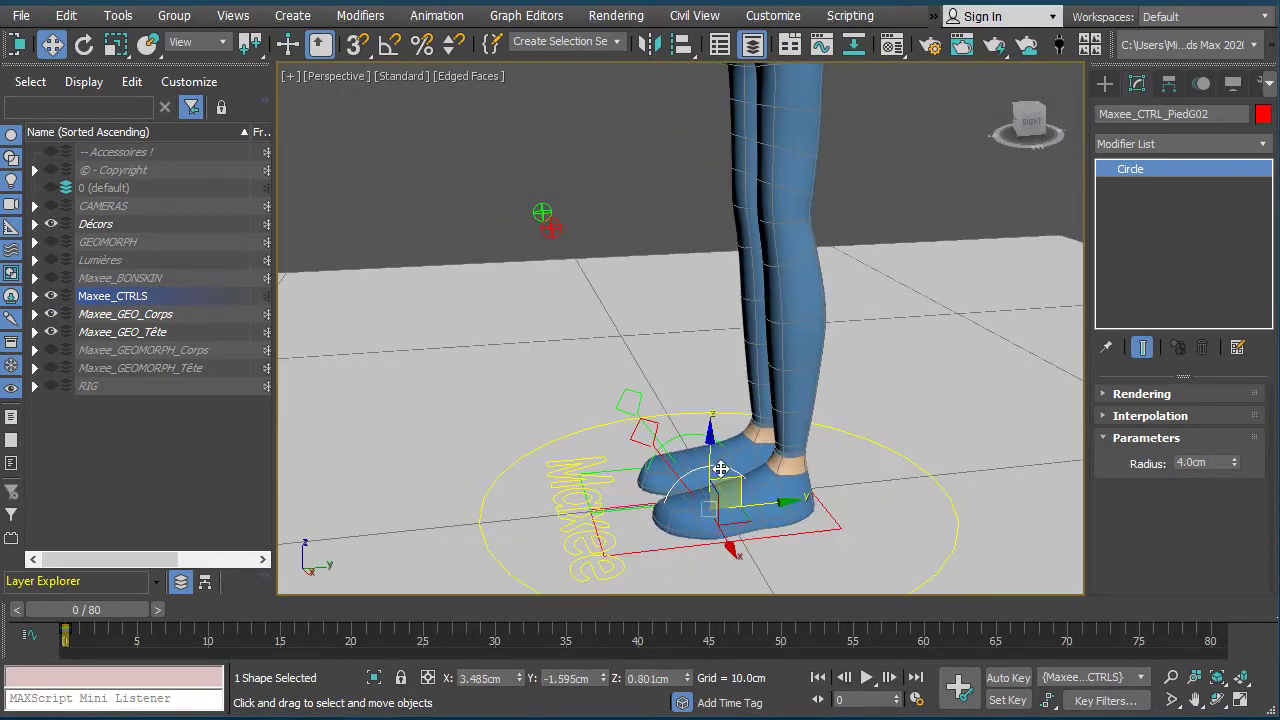
pyautogui.press('e')
pyautogui.moveTo(729, 452); pyautogui.dragTo(686, 440)
pyautogui.keyDown('alt'); pyautogui.moveTo(749, 448); pyautogui.dragTo(833, 432, button='middle'); pyautogui.keyUp('alt')
pyautogui.hotkey('ctrl', 'z')
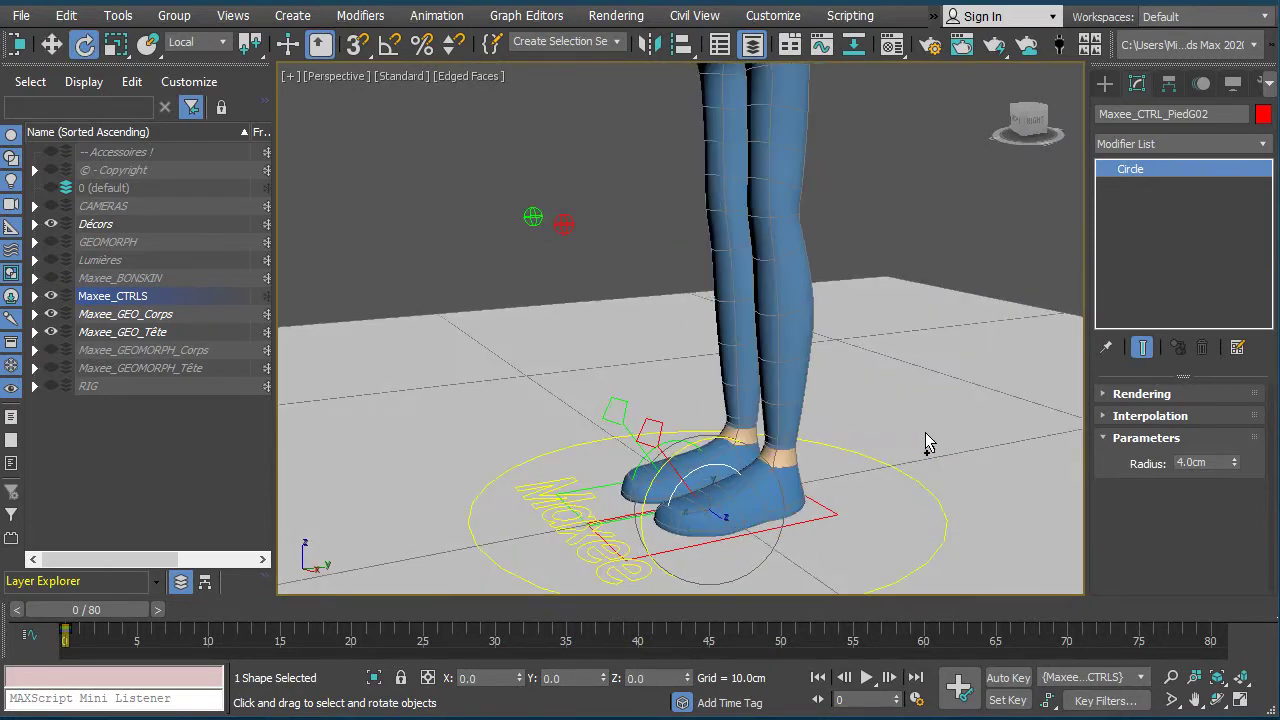
# Turn off the Edged Faces display with the whole character in view
pyautogui.scroll(-5, 894, 466)
pyautogui.moveTo(894, 466)
pyautogui.keyDown('alt'); pyautogui.mouseDown(button='middle')
pyautogui.moveTo(940, 460)
pyautogui.moveTo(889, 508)
pyautogui.moveTo(958, 508)
pyautogui.moveTo(997, 542)
pyautogui.mouseUp(button='middle'); pyautogui.keyUp('alt')
pyautogui.scroll(1, 929, 483)
pyautogui.press('F4')
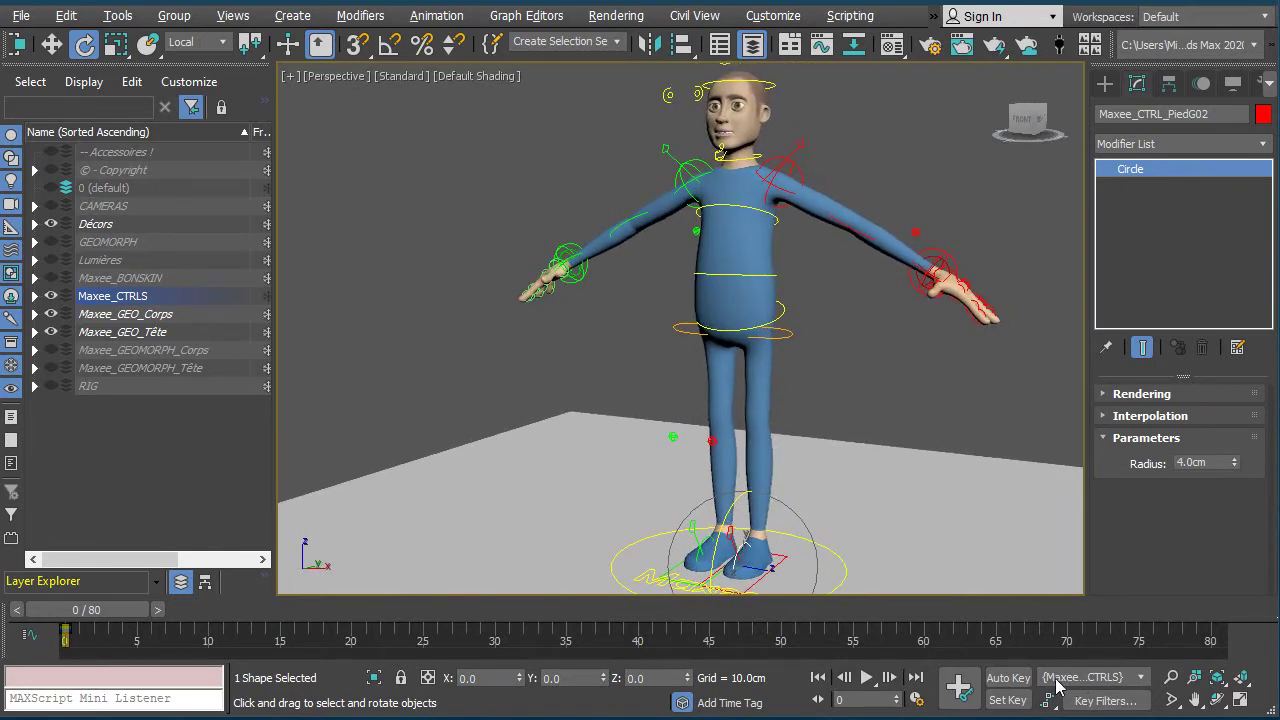
# Check the selection sets available for keying, recall the Maxee_3D1_CTRLS named selection set to see its controls, and deselect everything
pyautogui.click(1143, 678)
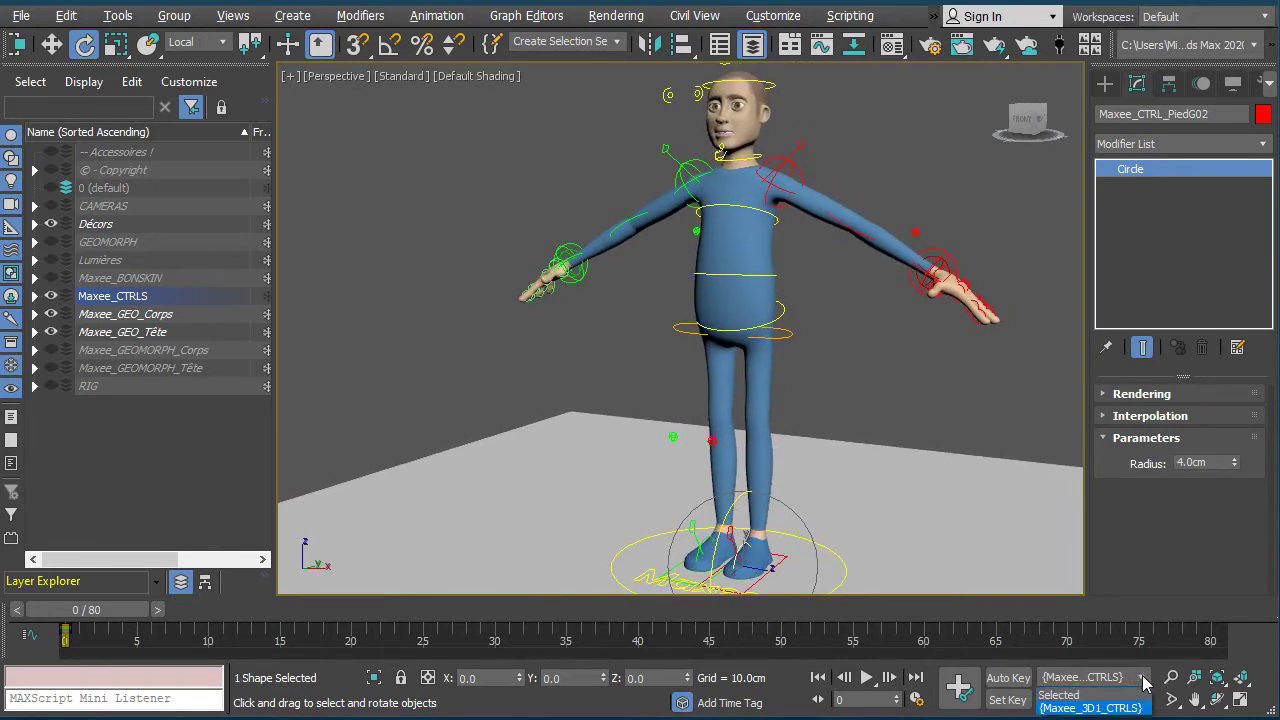
pyautogui.click(593, 72)
pyautogui.click(616, 42)
pyautogui.click(600, 62)
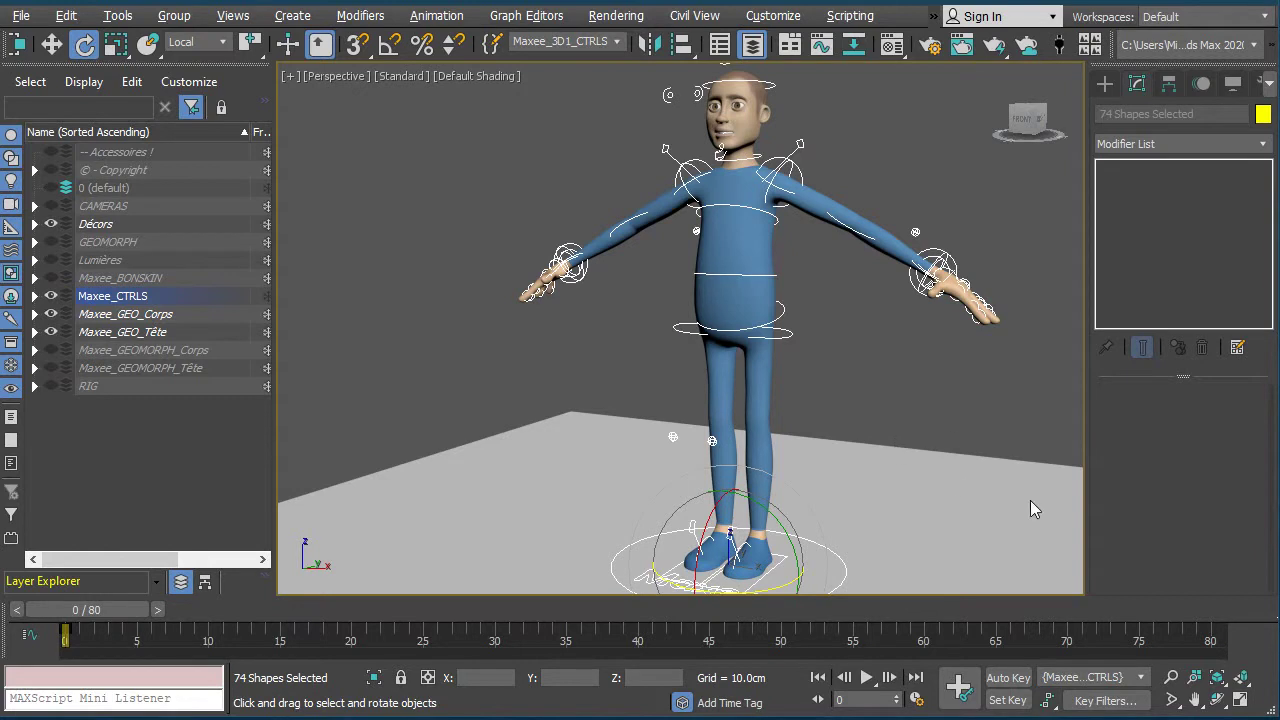
pyautogui.click(1004, 508)
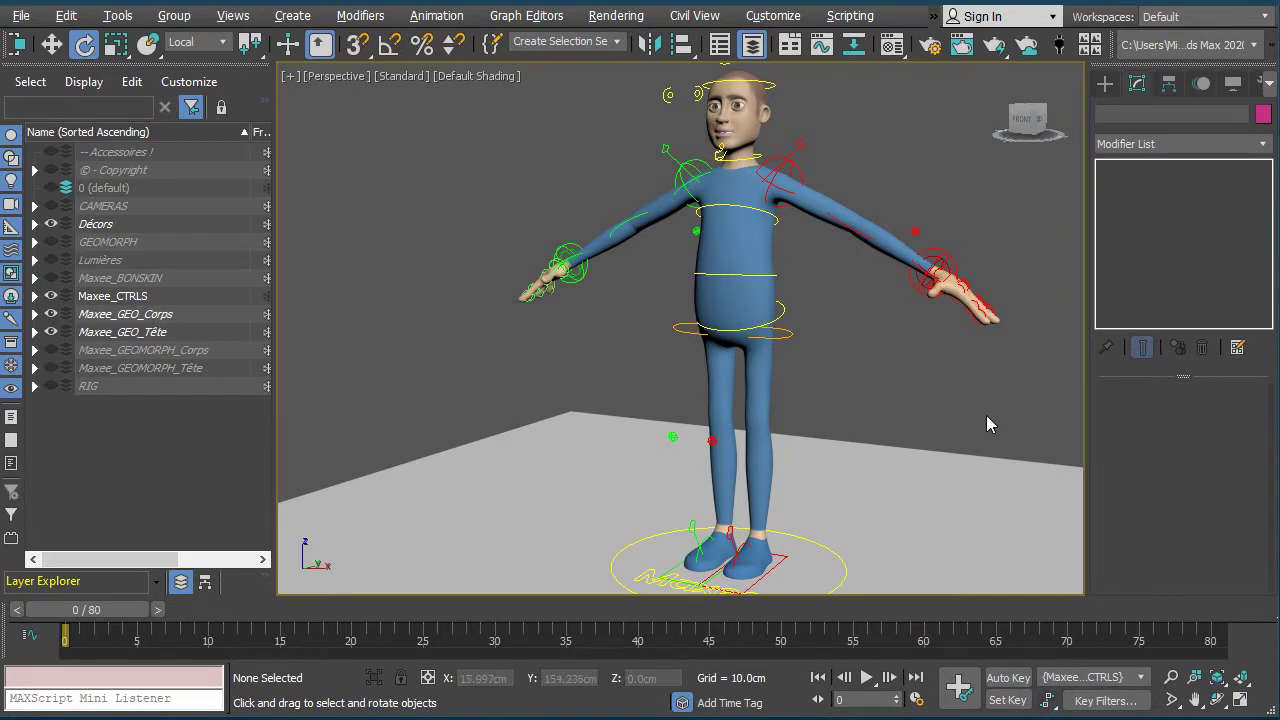
pyautogui.keyDown('alt'); pyautogui.moveTo(941, 334); pyautogui.dragTo(927, 369, button='middle'); pyautogui.keyUp('alt')
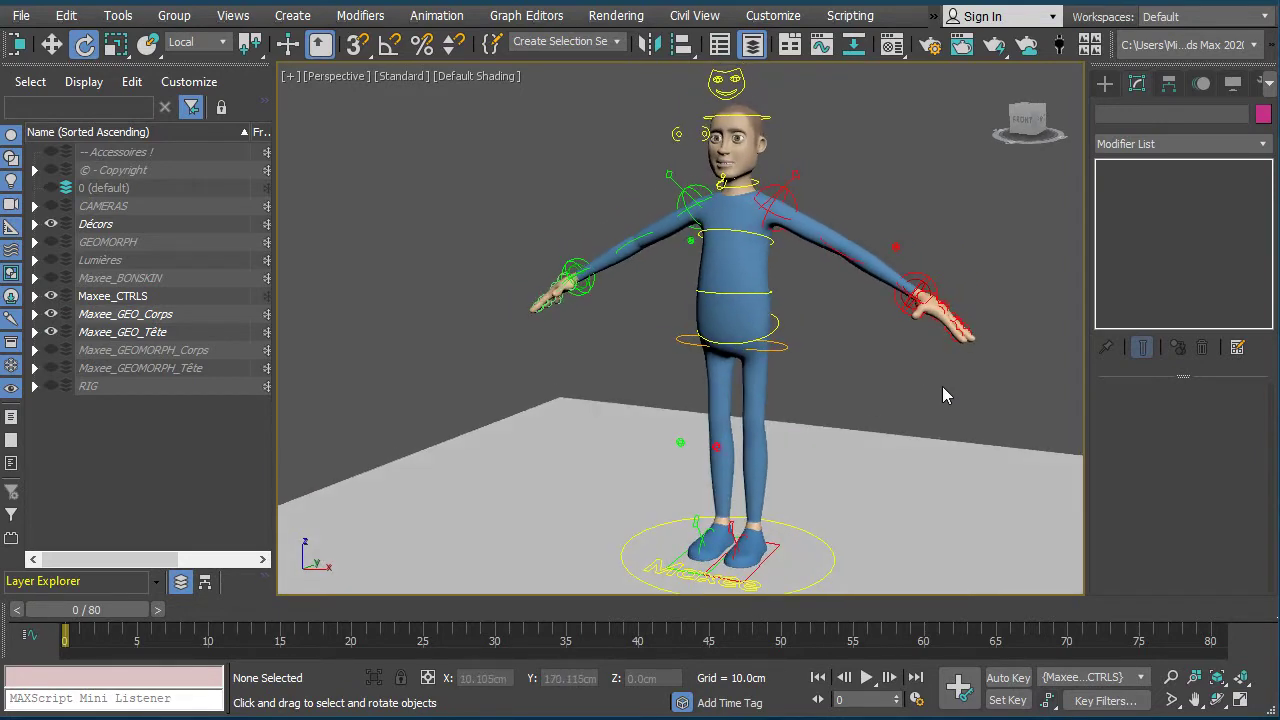
pyautogui.keyDown('alt'); pyautogui.moveTo(940, 493); pyautogui.dragTo(903, 461, button='middle'); pyautogui.keyUp('alt')
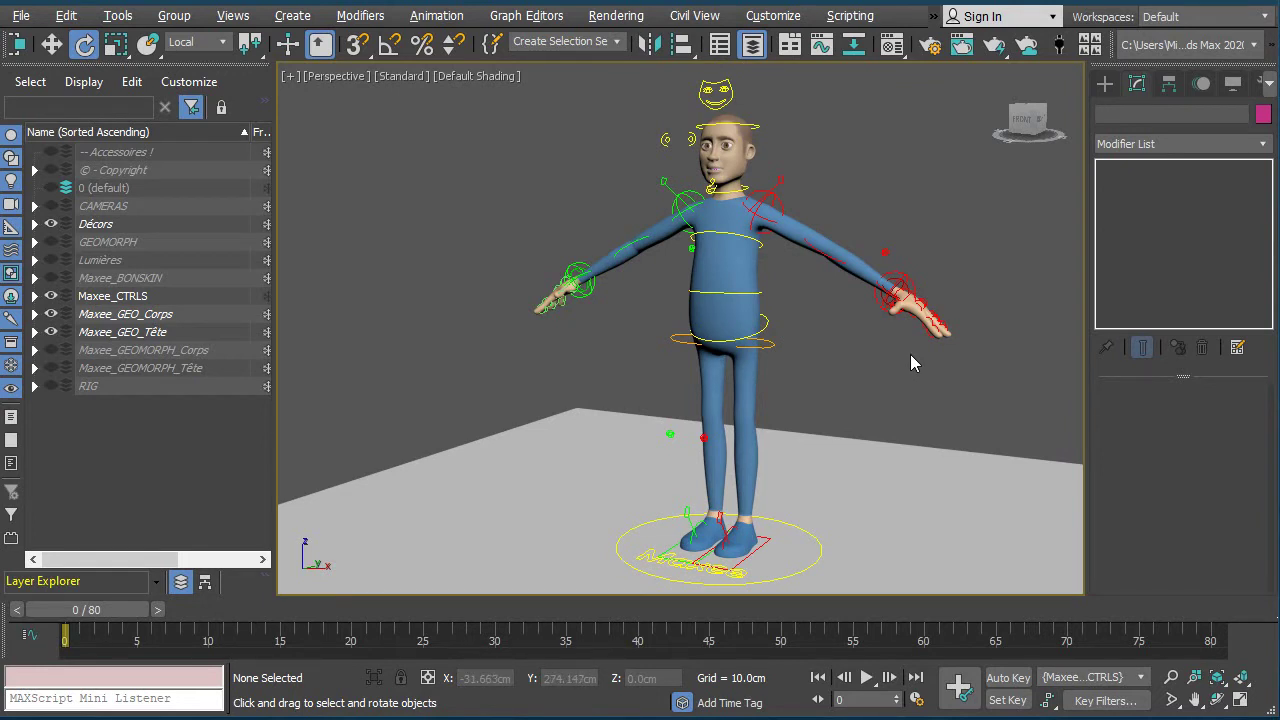
pyautogui.keyDown('alt'); pyautogui.moveTo(926, 387); pyautogui.dragTo(850, 375, button='middle'); pyautogui.keyUp('alt')
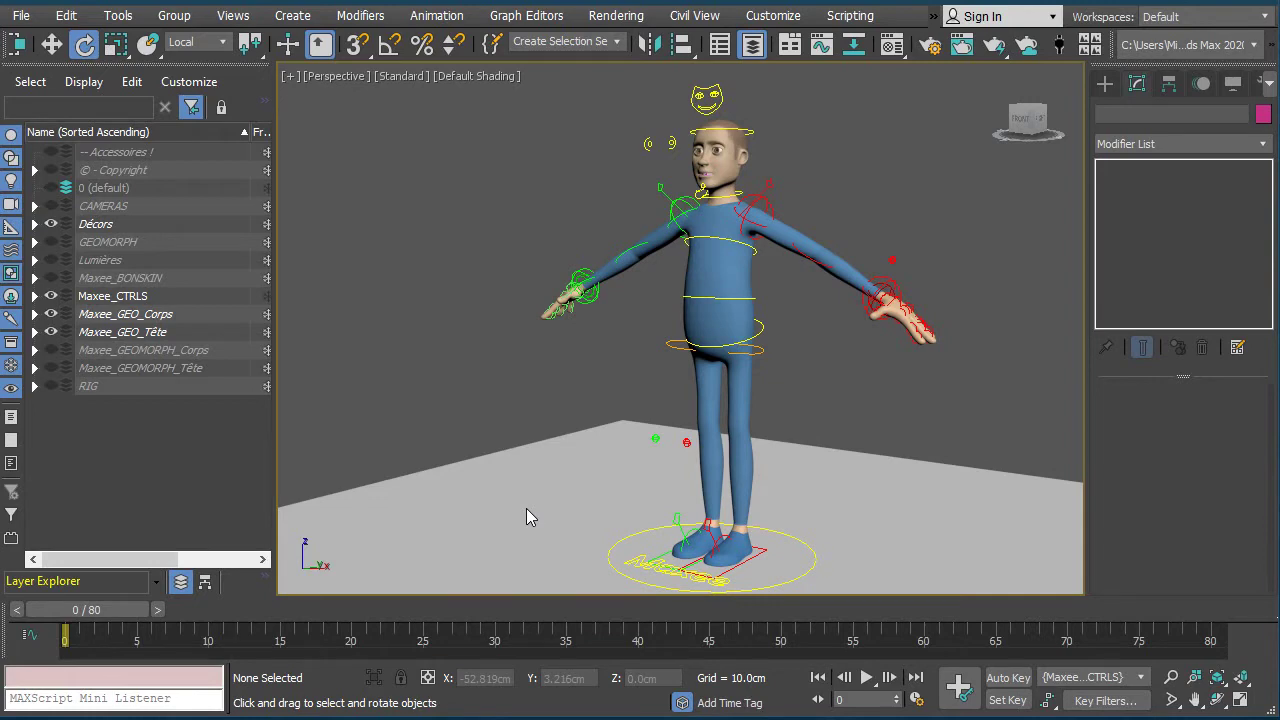
pyautogui.keyDown('alt'); pyautogui.moveTo(742, 436); pyautogui.dragTo(746, 356, button='middle'); pyautogui.keyUp('alt')
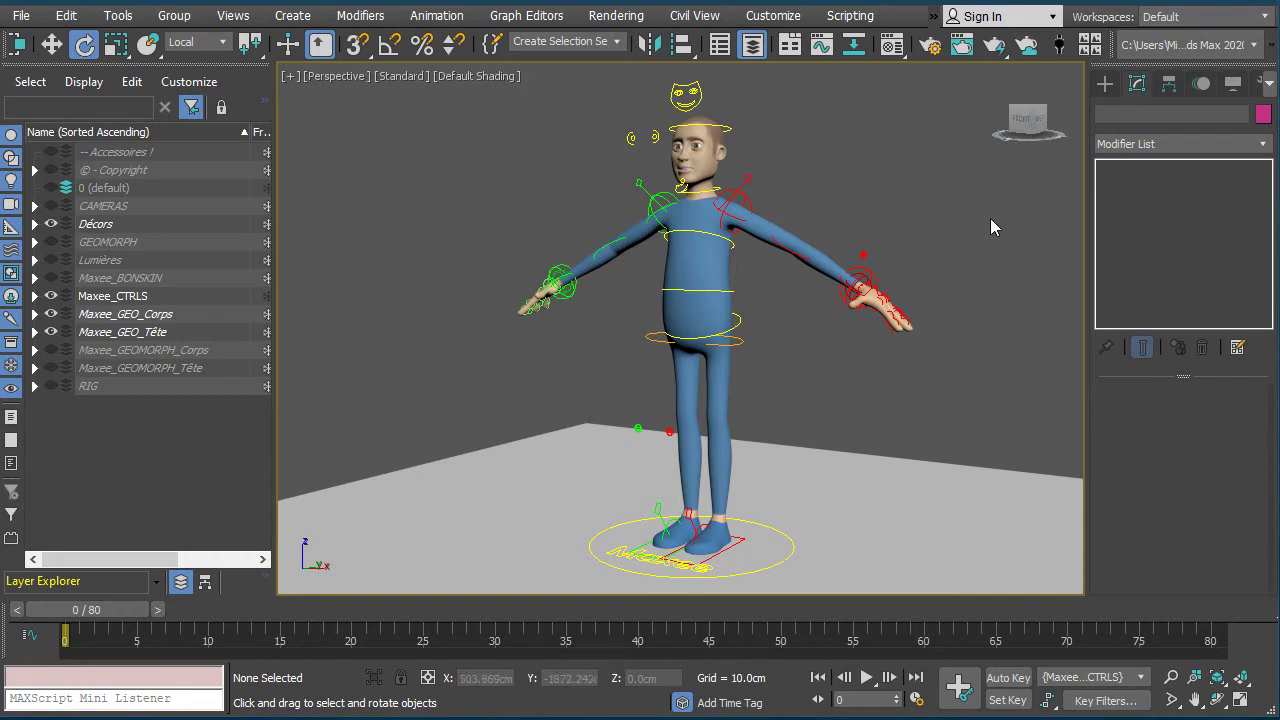
pyautogui.moveTo(806, 306); pyautogui.dragTo(761, 287, button='middle')
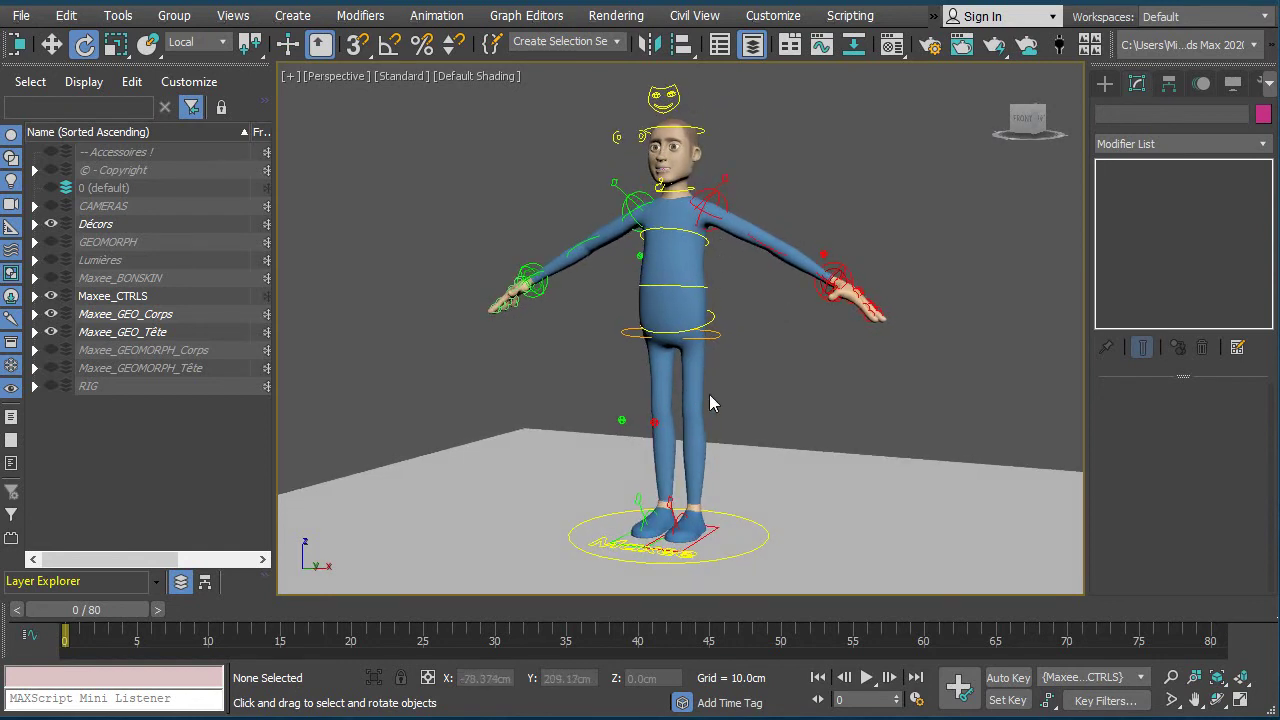